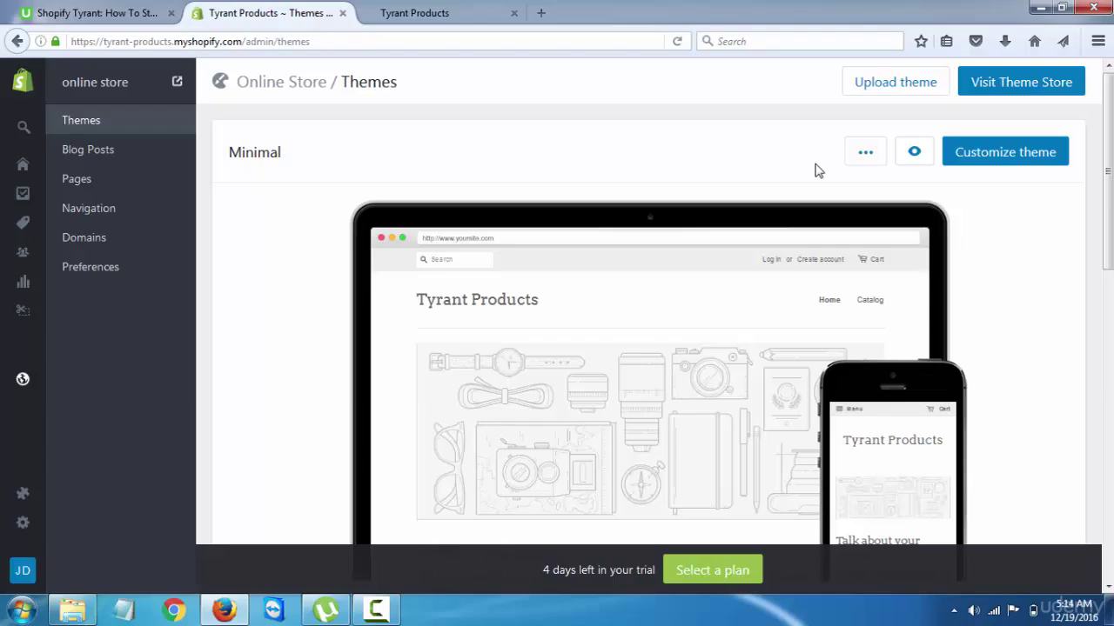
Step: Launch the theme editor for the Minimal theme from Online Store > Themes
click(1031, 157)
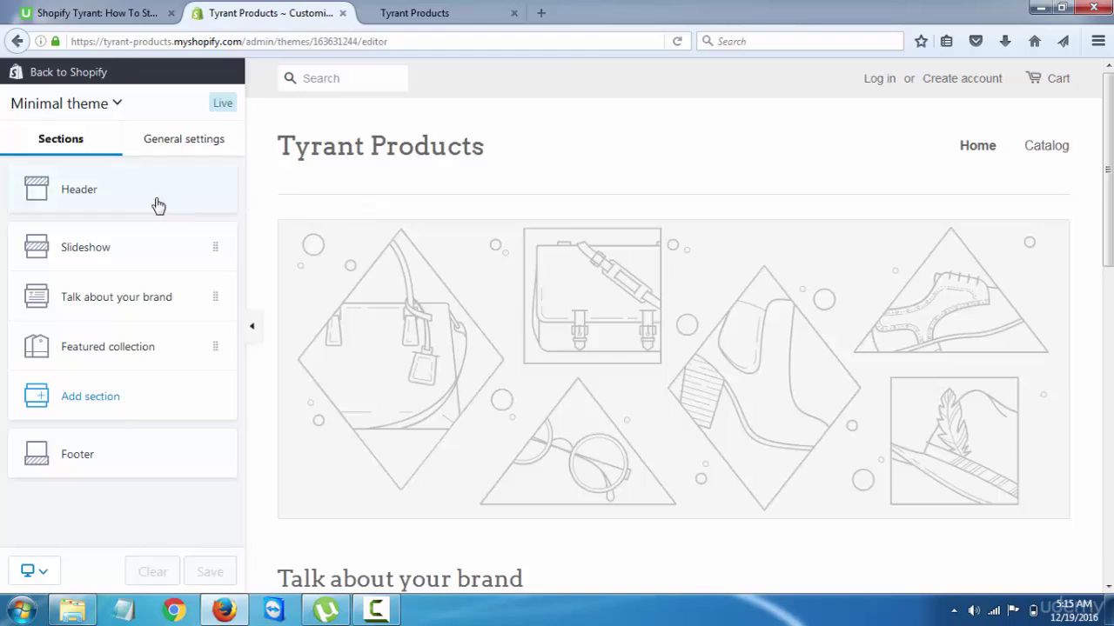
click(88, 206)
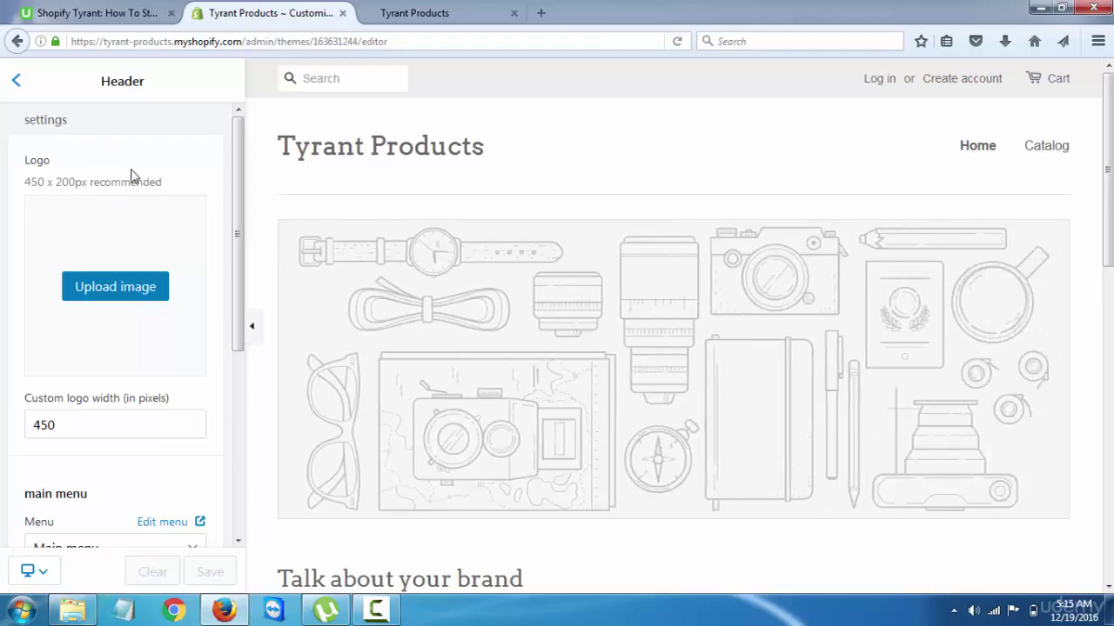
scroll(102, 174, down, 4)
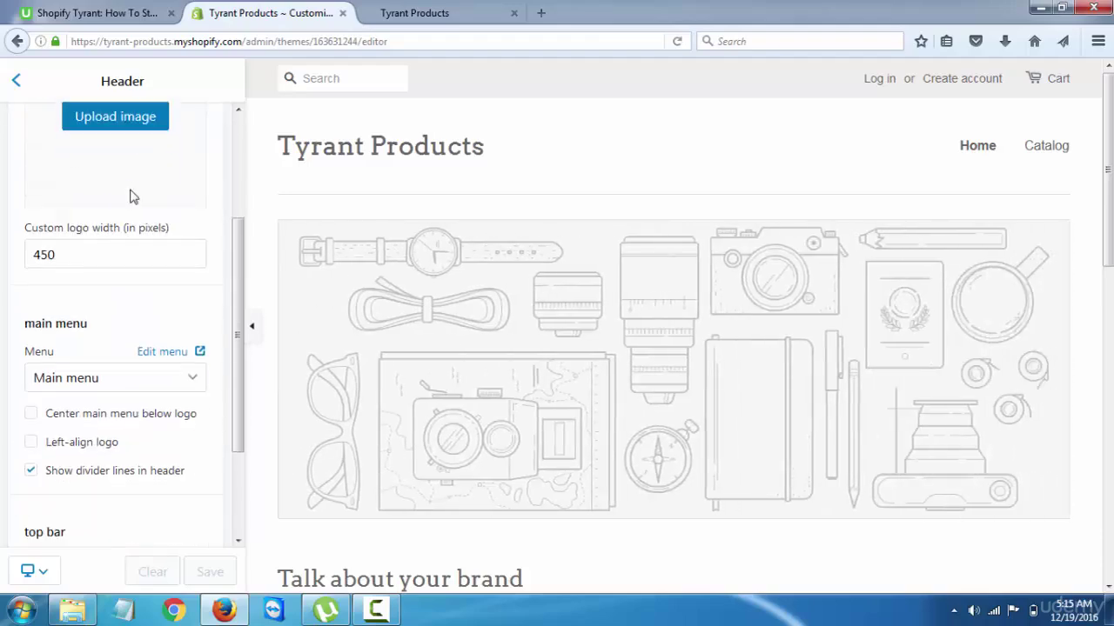
scroll(147, 266, up, 2)
scroll(198, 258, down, 3)
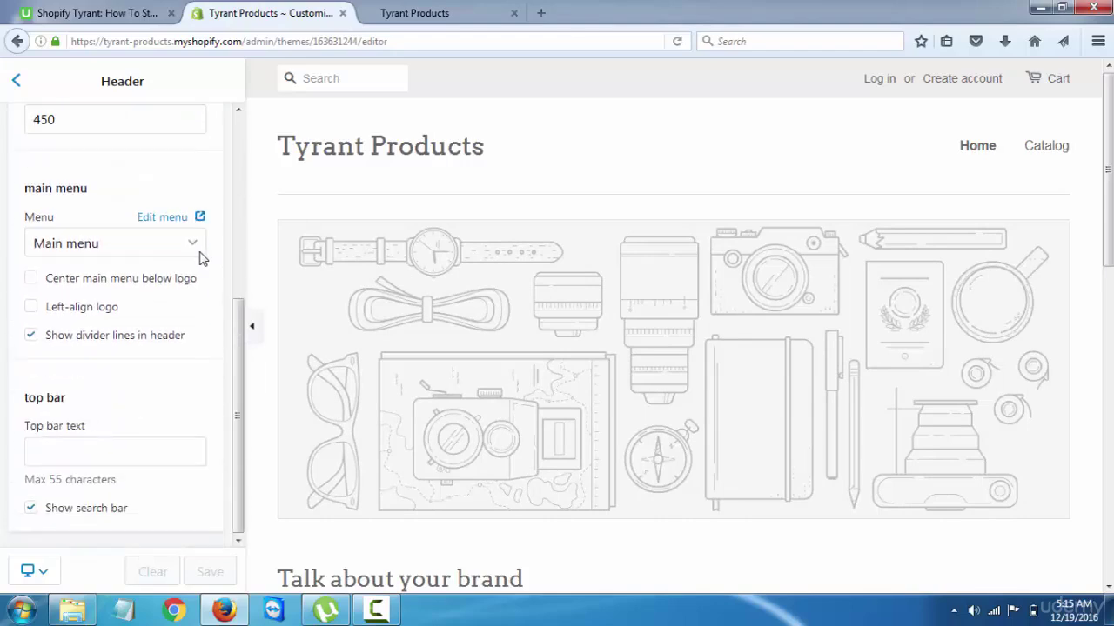
click(156, 251)
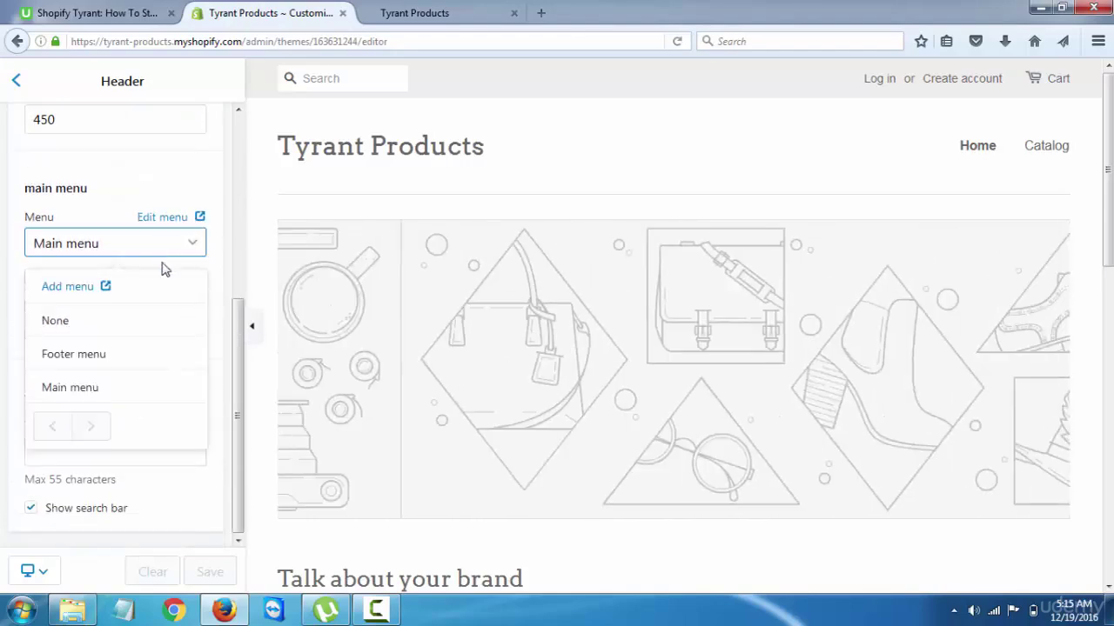
click(217, 221)
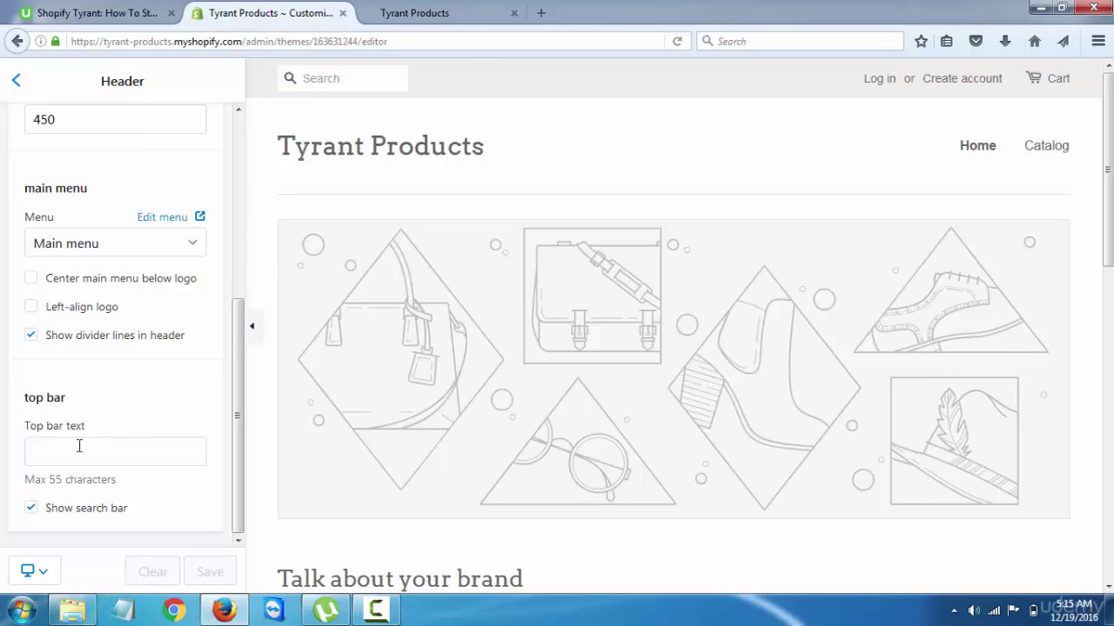
click(31, 511)
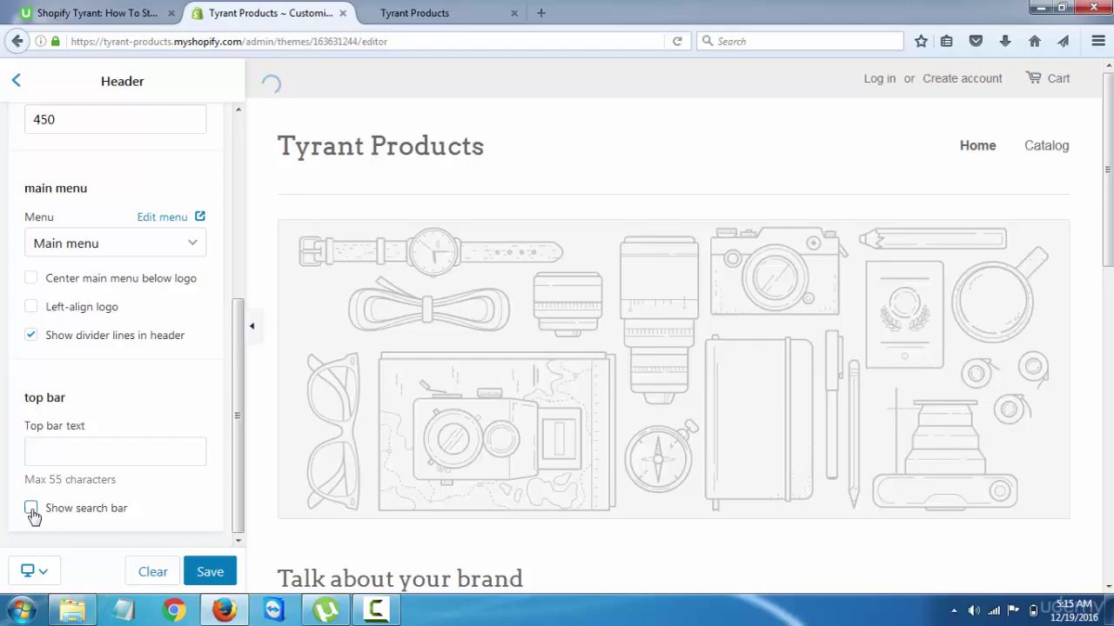
click(31, 510)
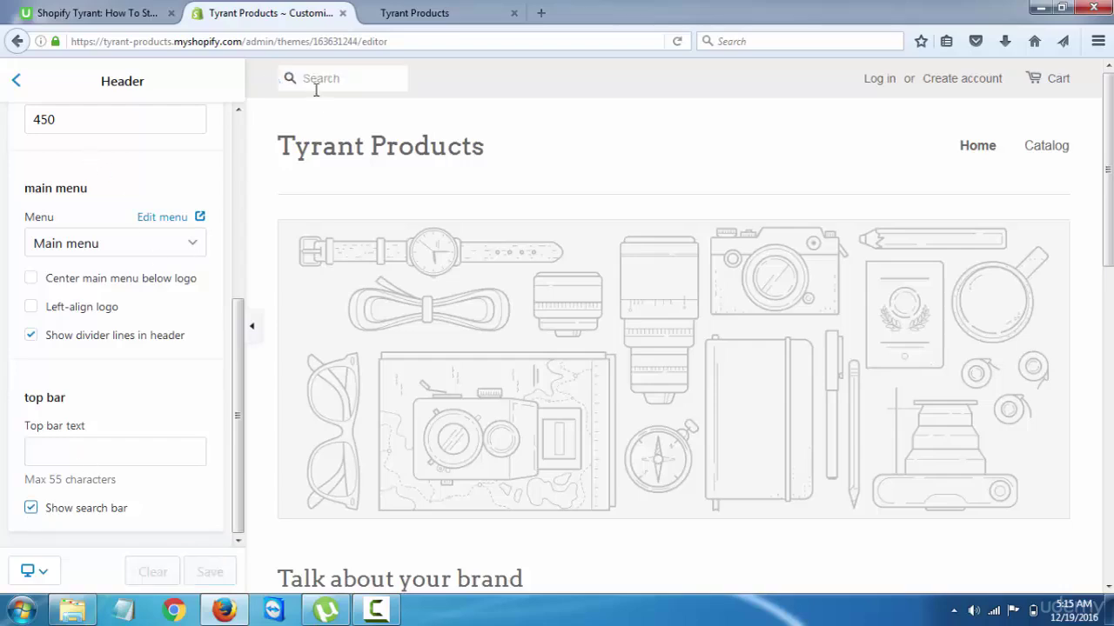
Step: Confirm the Slideshow section keeps Slide as its transition effect
click(18, 81)
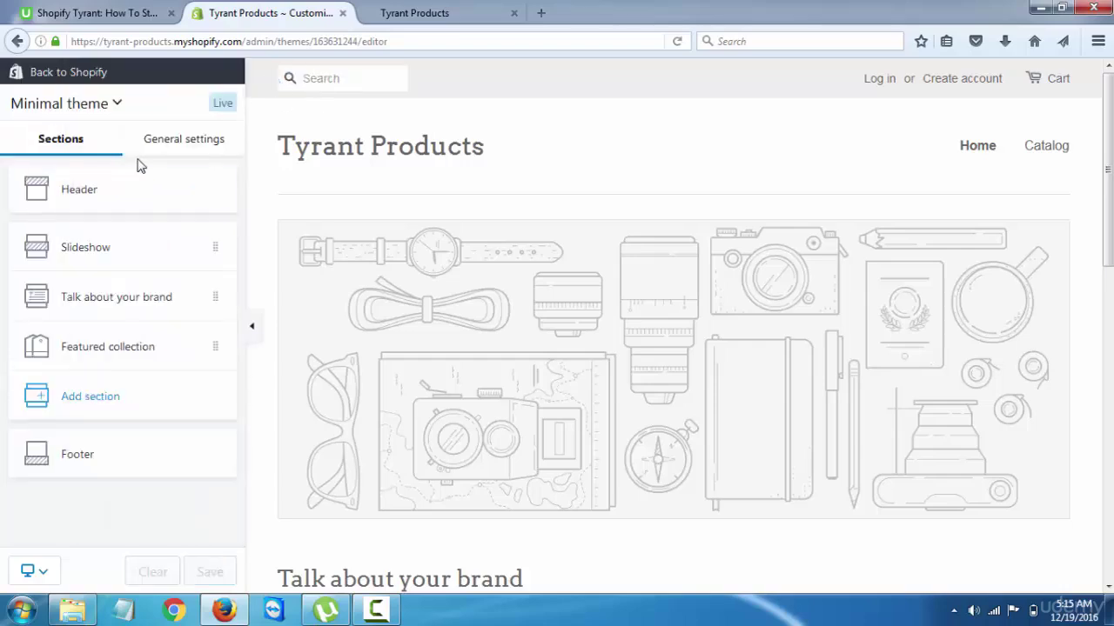
click(135, 257)
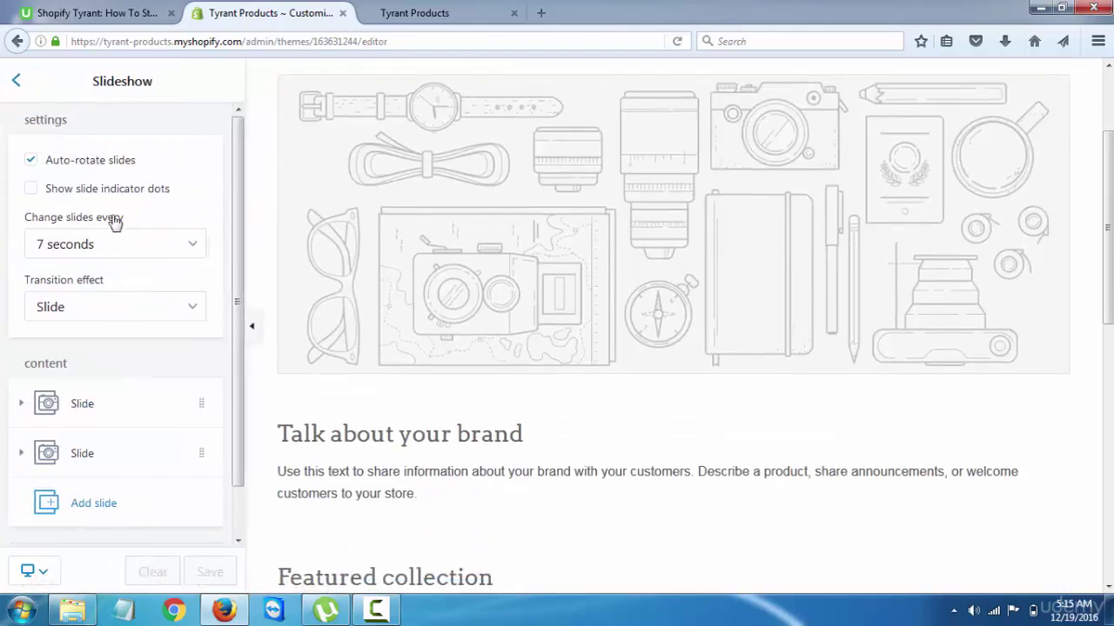
click(183, 307)
click(217, 281)
Step: Add a third slide, without an image, to the homepage slideshow
scroll(177, 323, down, 1)
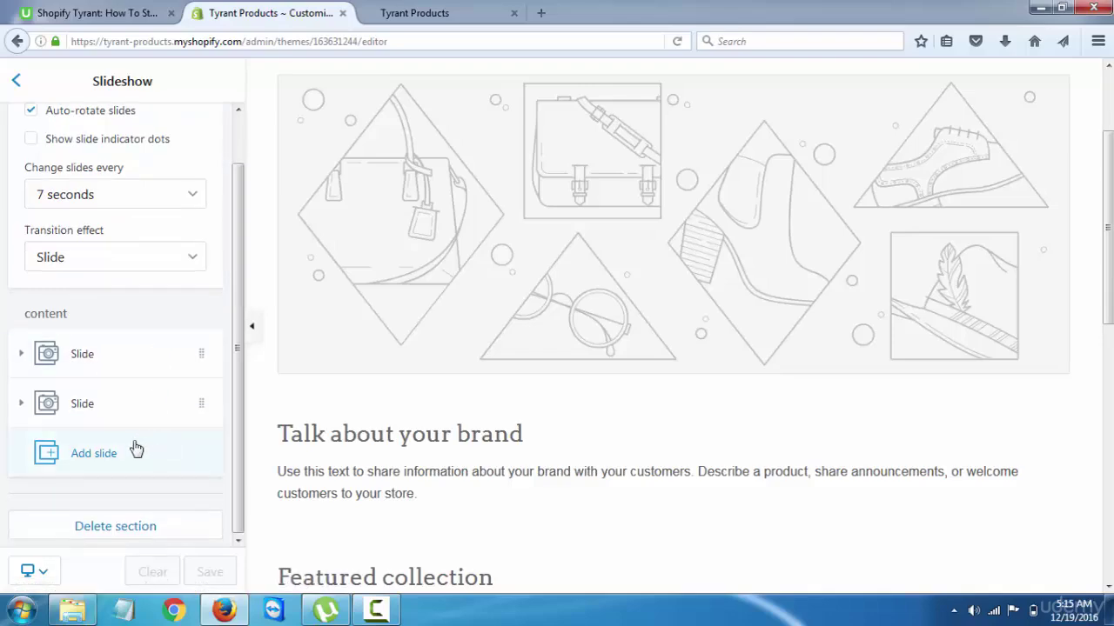
click(134, 450)
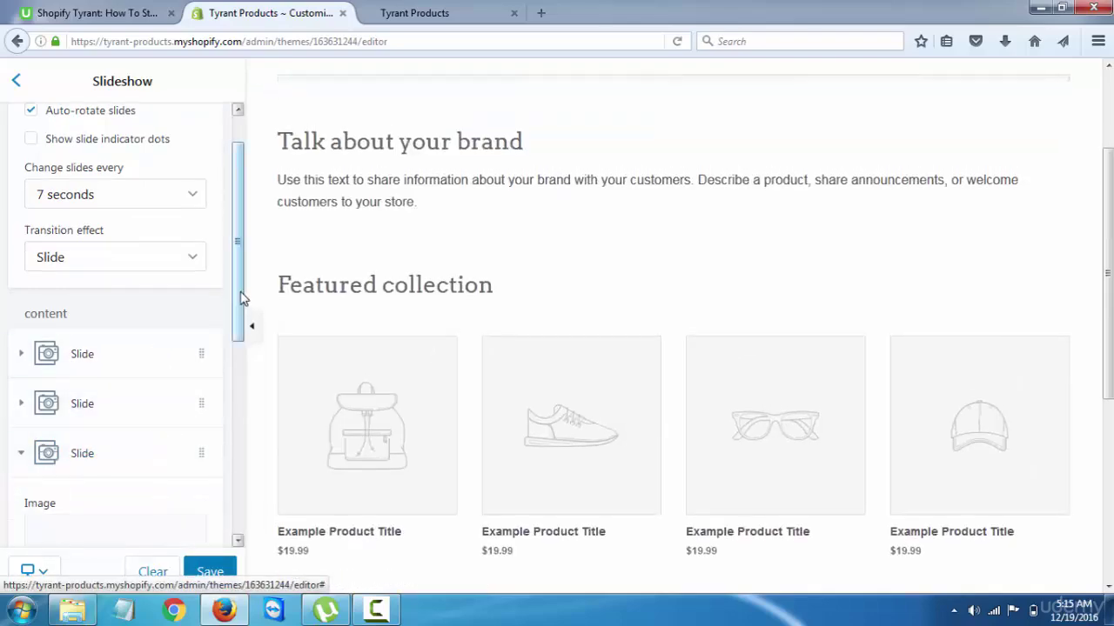
drag(241, 299, 238, 365)
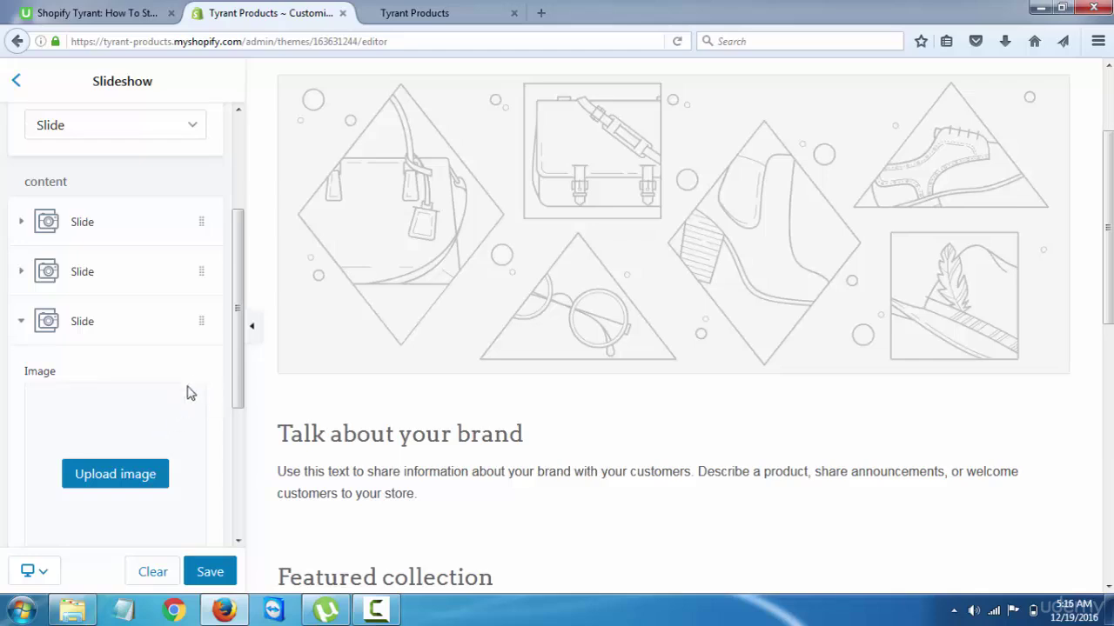
drag(239, 348, 243, 310)
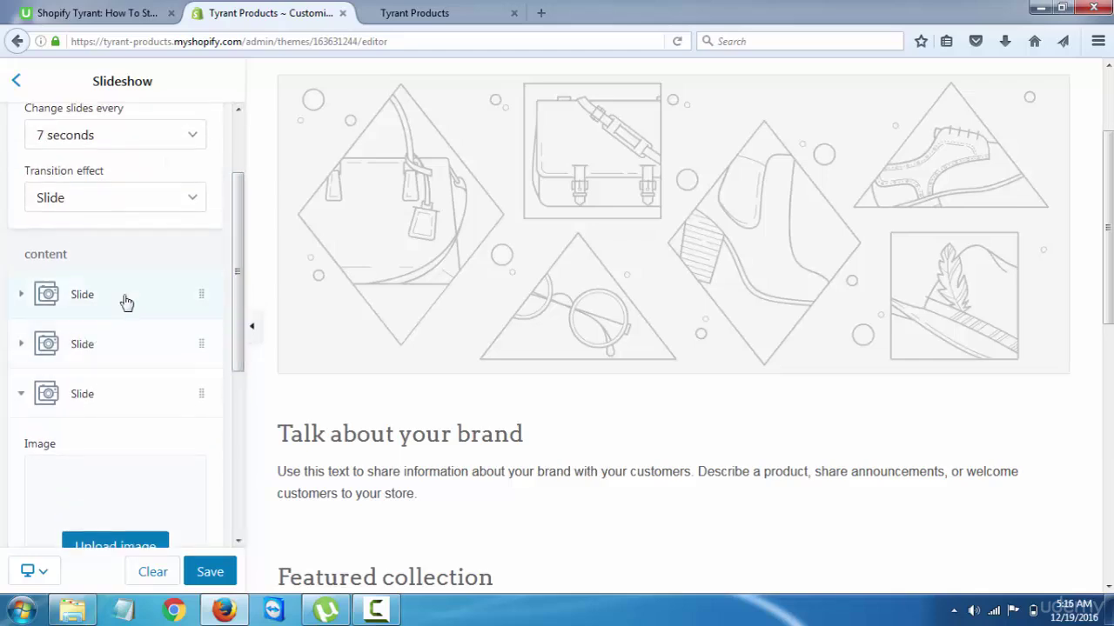
scroll(190, 274, up, 1)
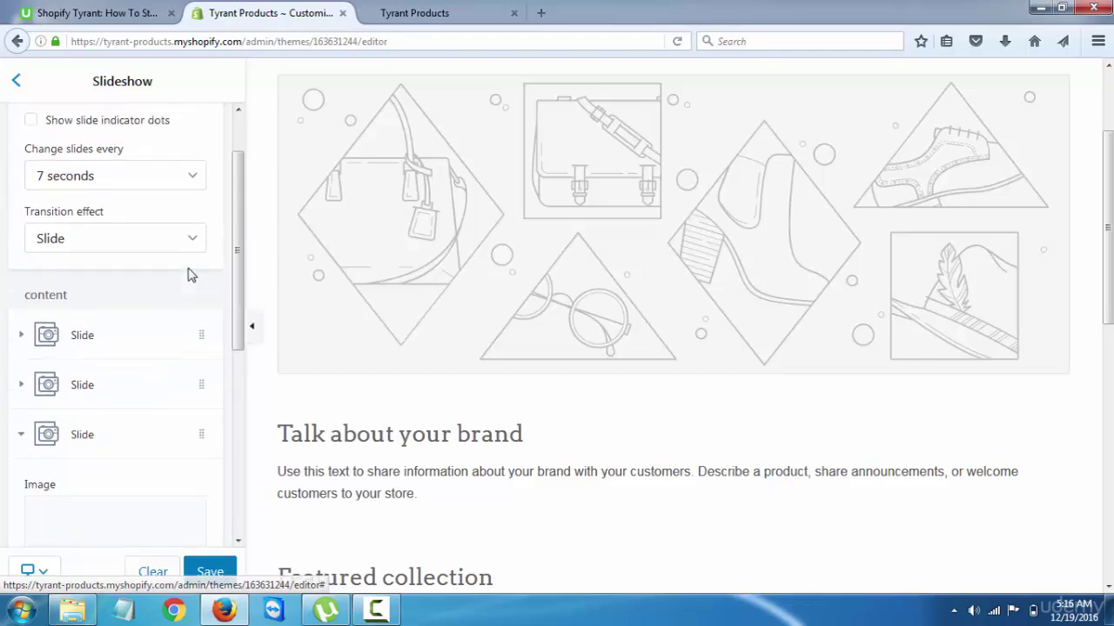
scroll(191, 275, up, 2)
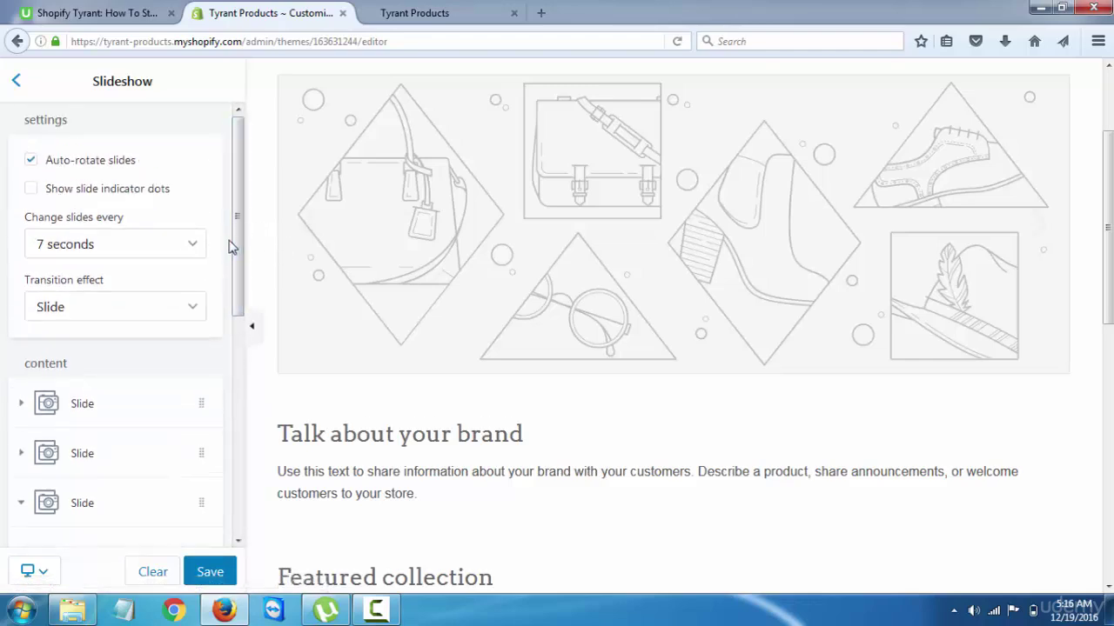
Step: Replace the 'Talk about your brand' heading with 'Welcome To Our Store!'
click(15, 83)
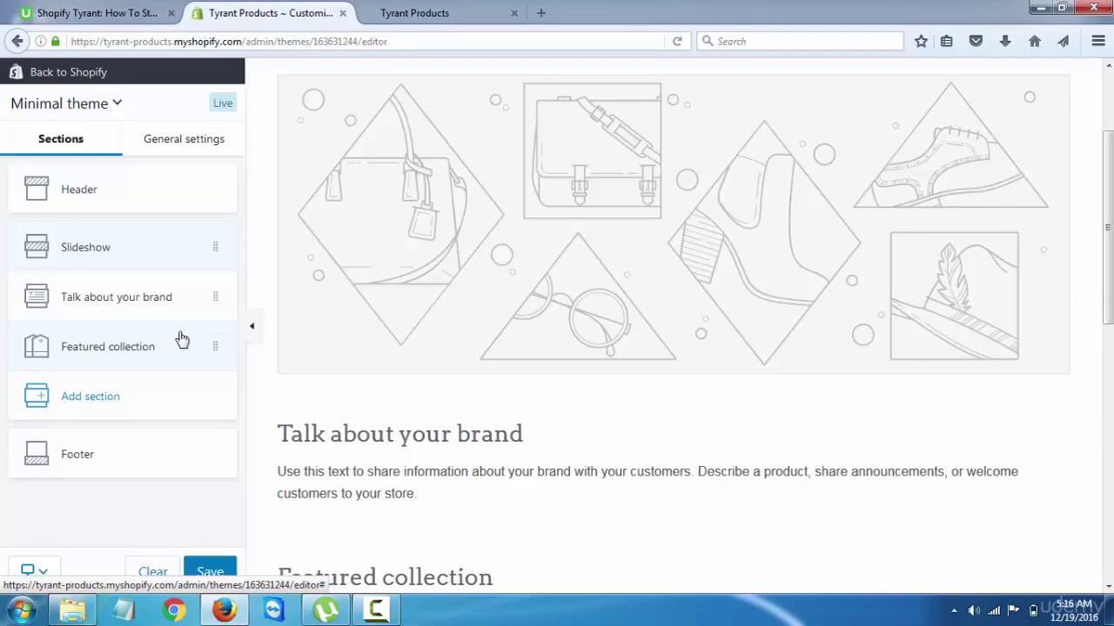
click(132, 301)
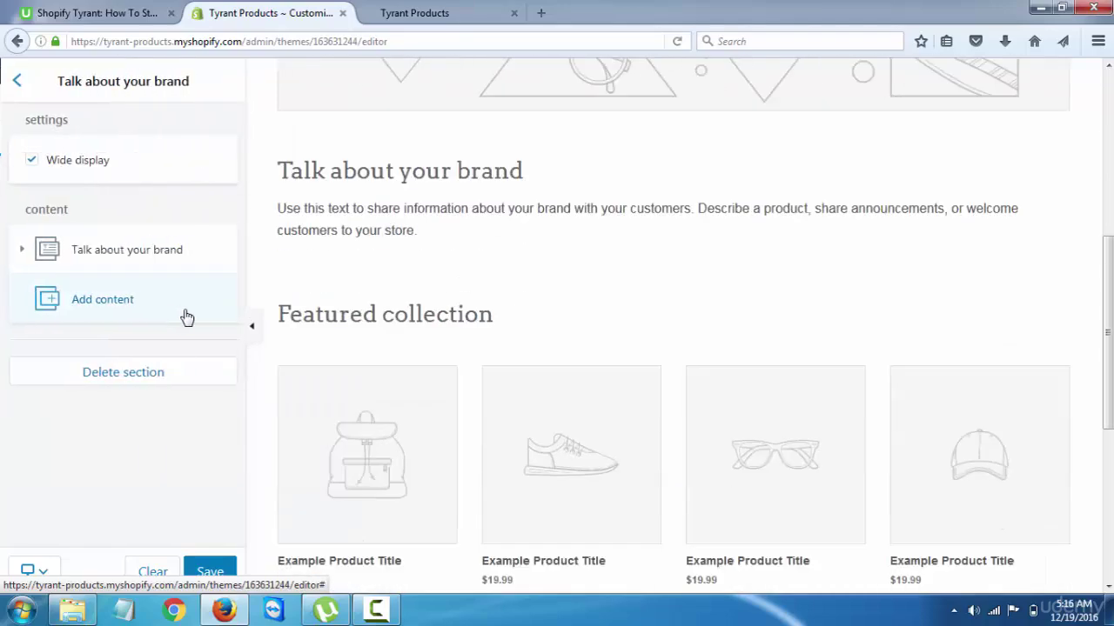
scroll(385, 253, up, 3)
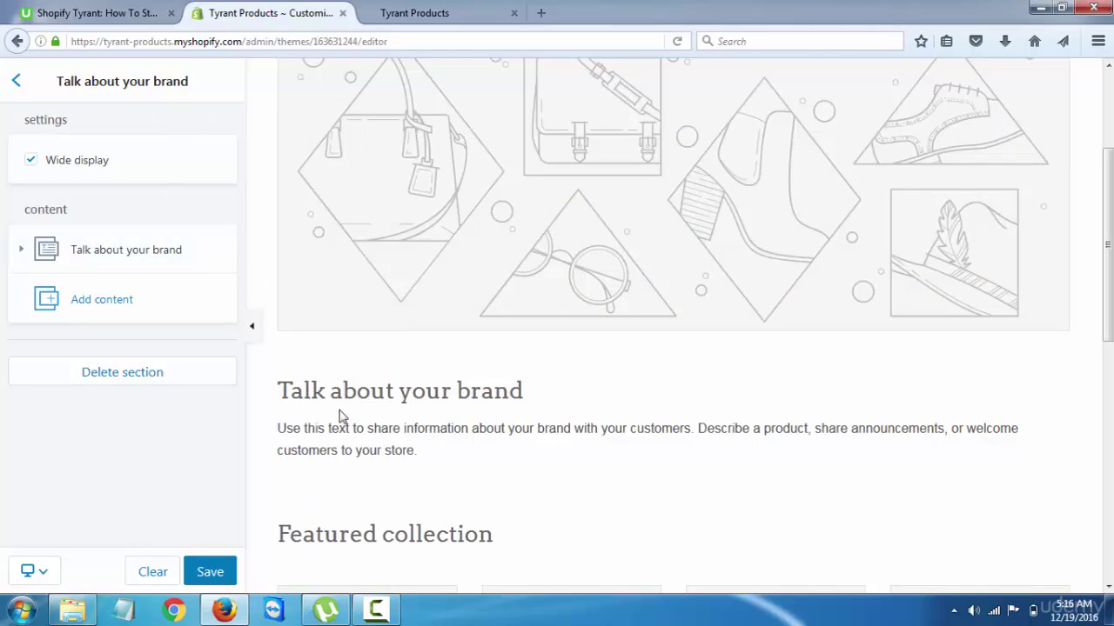
click(113, 264)
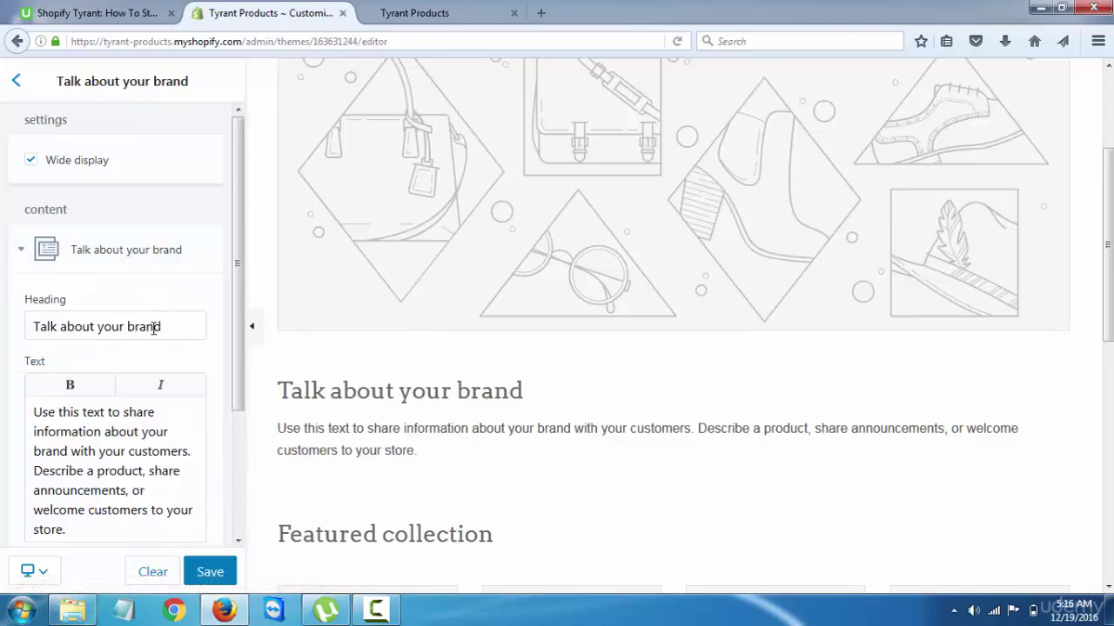
click(157, 327)
drag(158, 328, 2, 328)
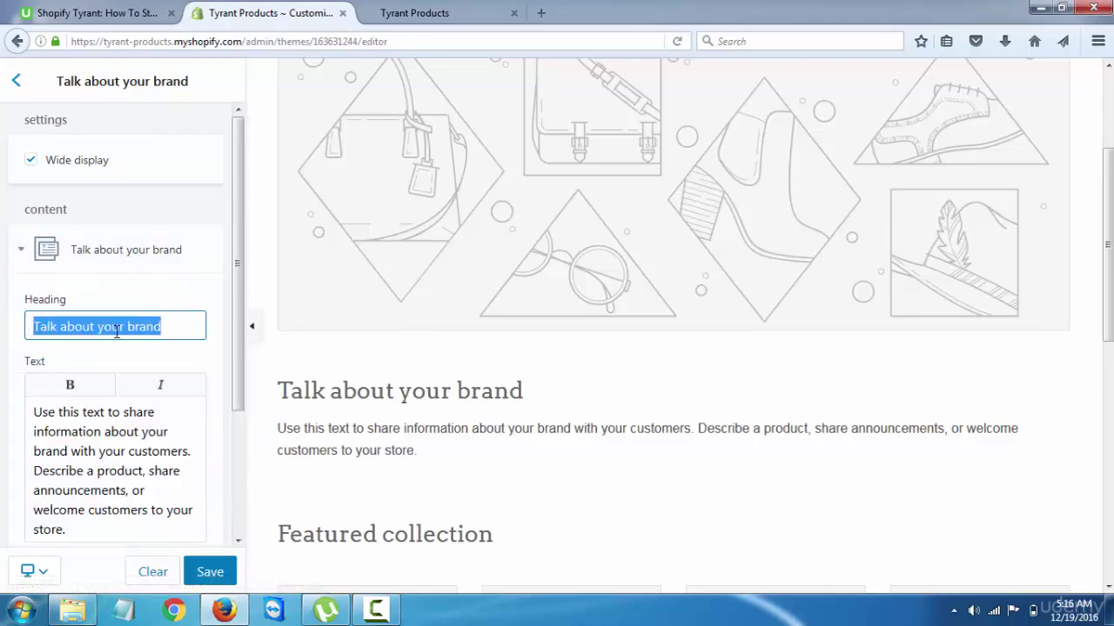
text(Wel)
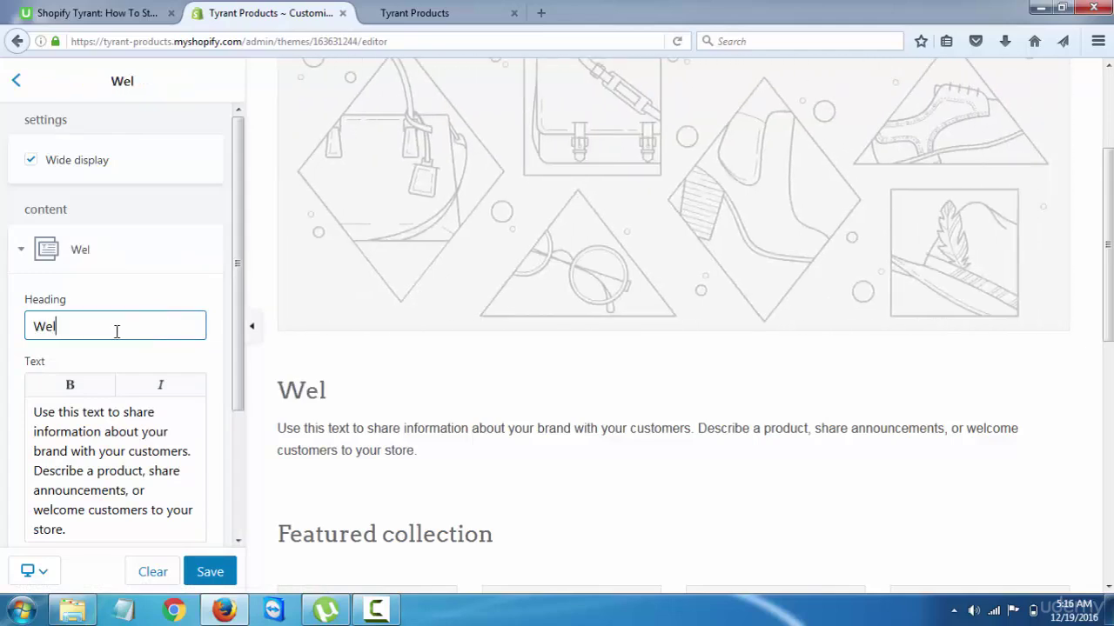
text(come To )
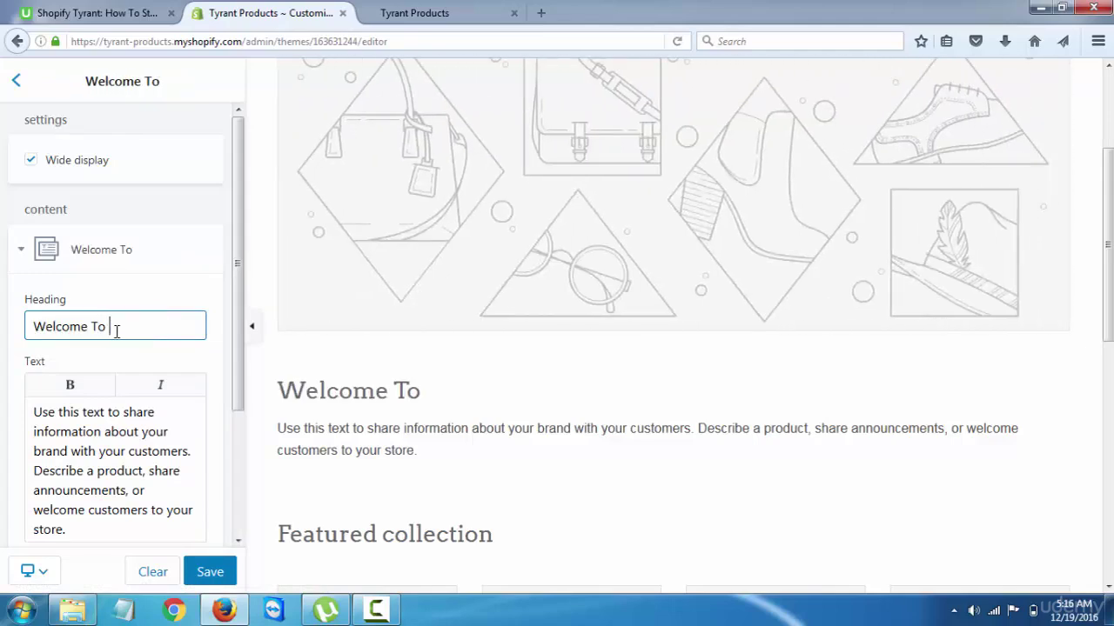
text(Our Store!)
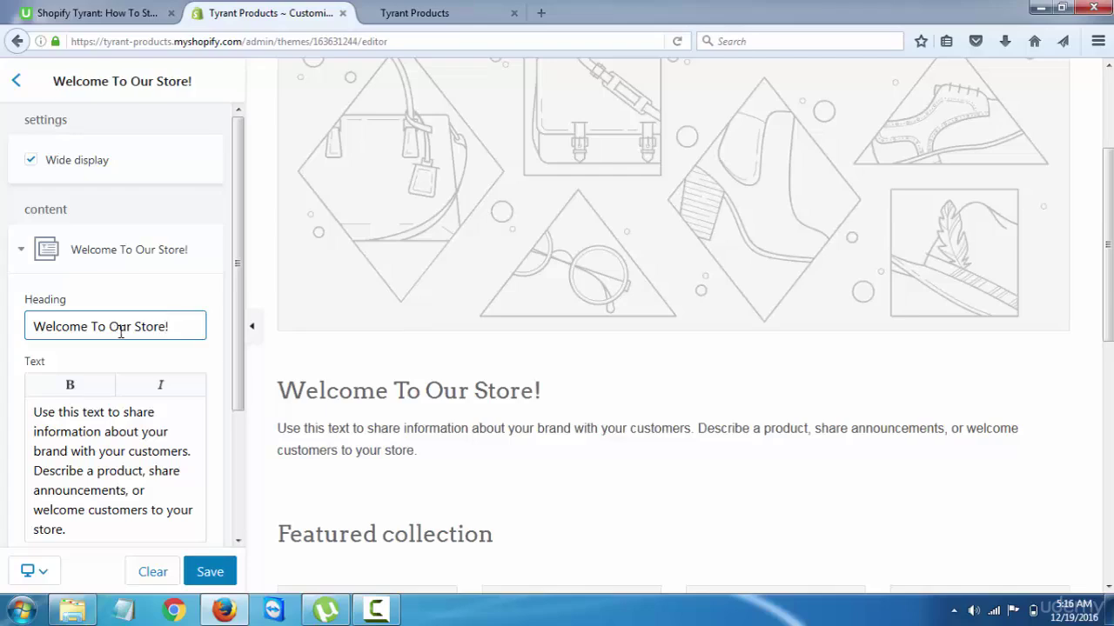
scroll(126, 326, down, 2)
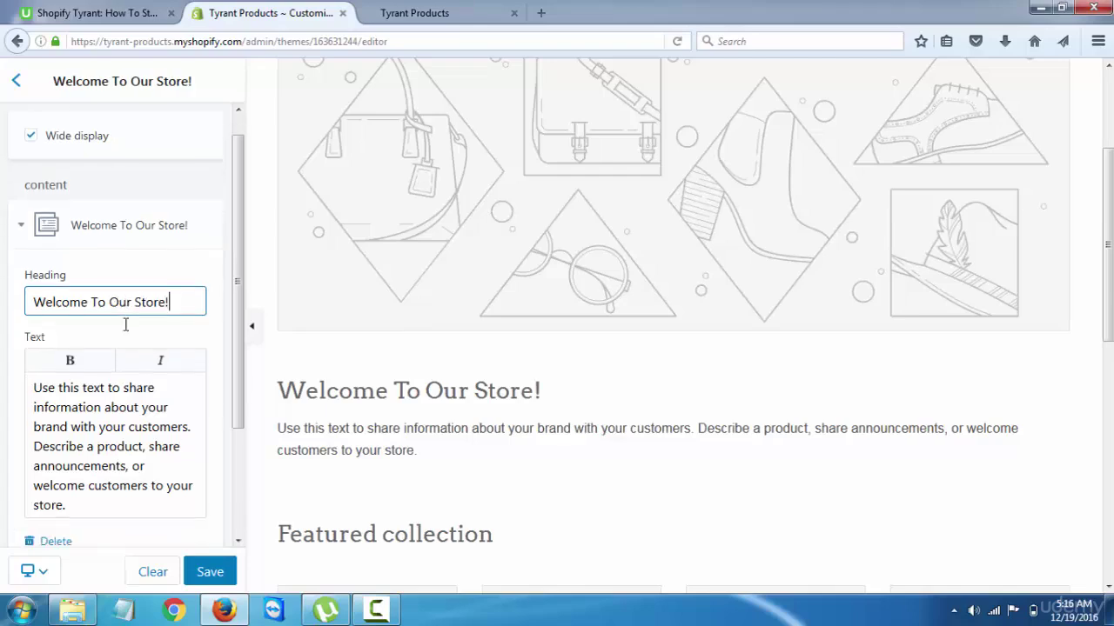
Step: Enter the body text 'We have a huge collection of items to choose from.' and check the preview
drag(69, 432, 19, 313)
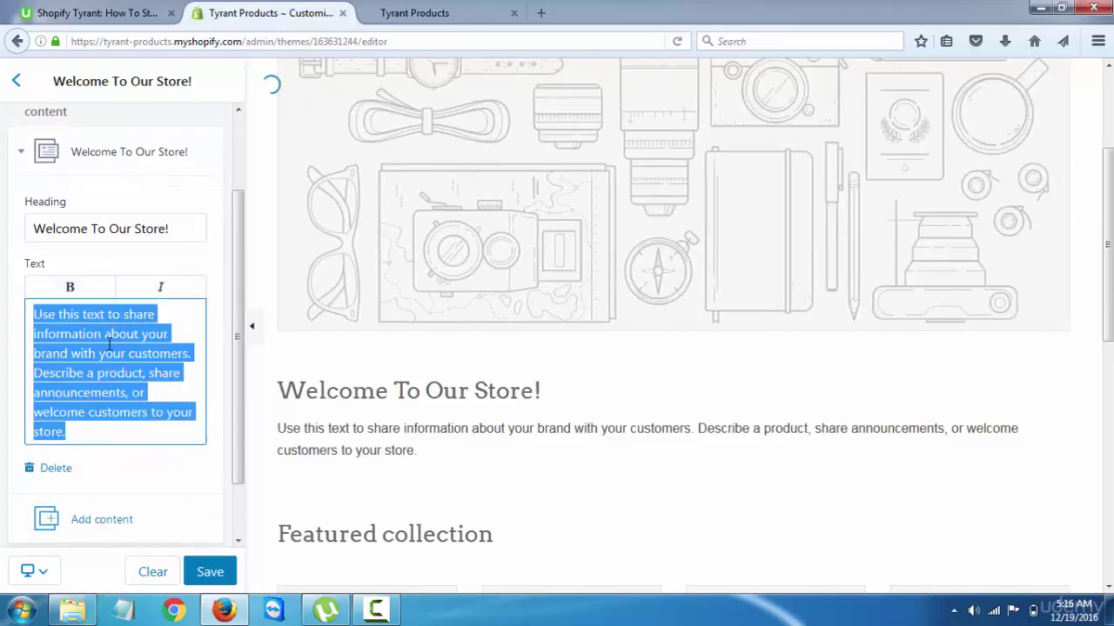
text(We have a huge)
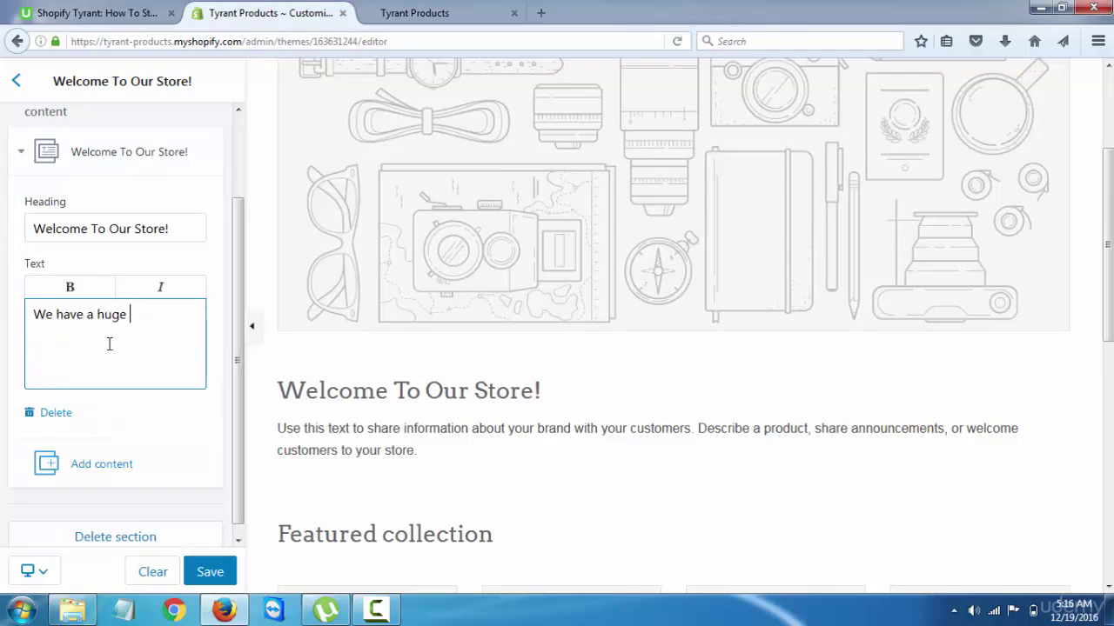
text( collection of items to choose from.)
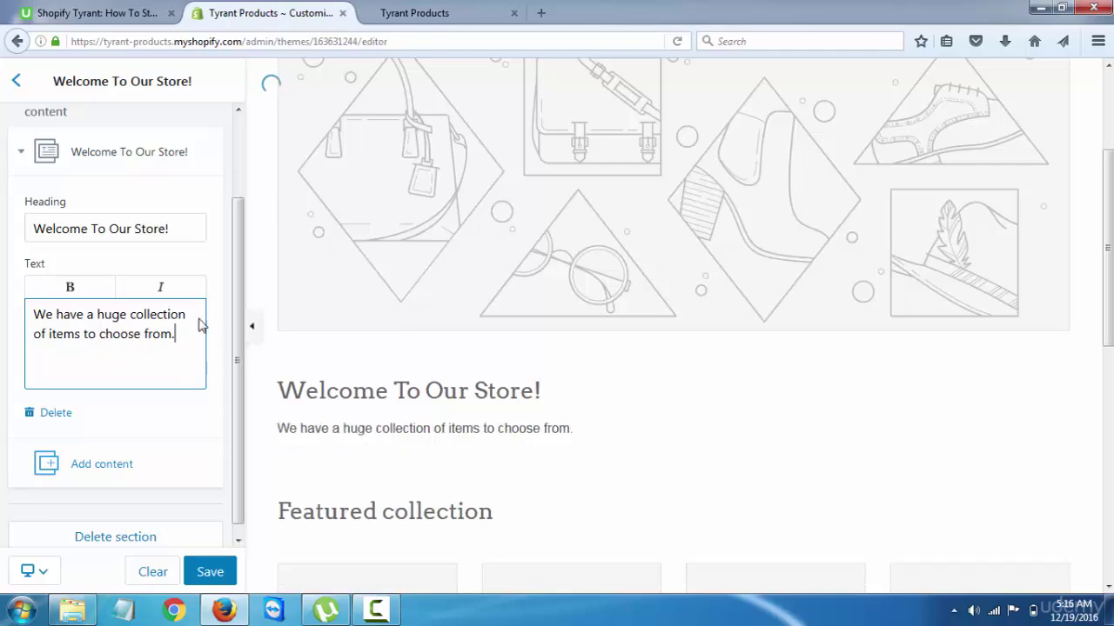
scroll(457, 326, up, 4)
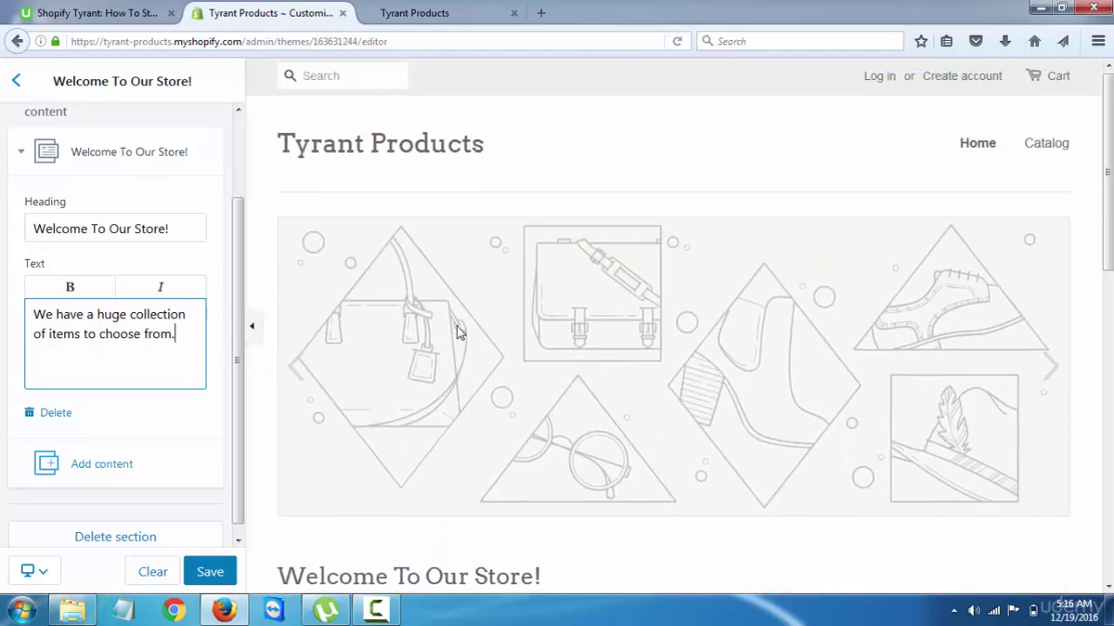
scroll(487, 313, down, 2)
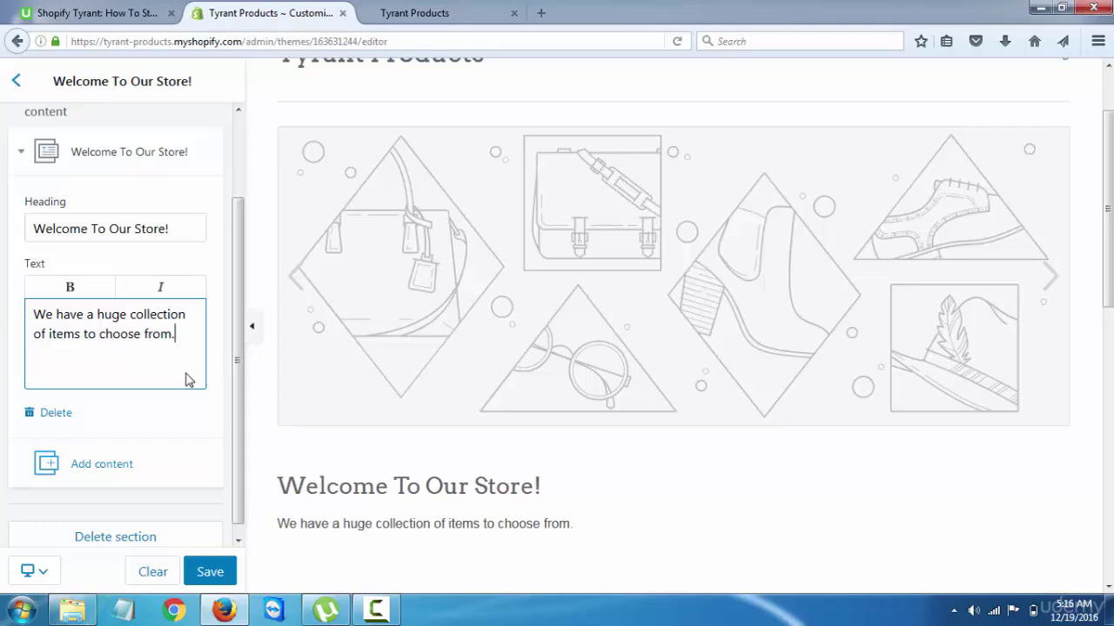
scroll(224, 490, down, 1)
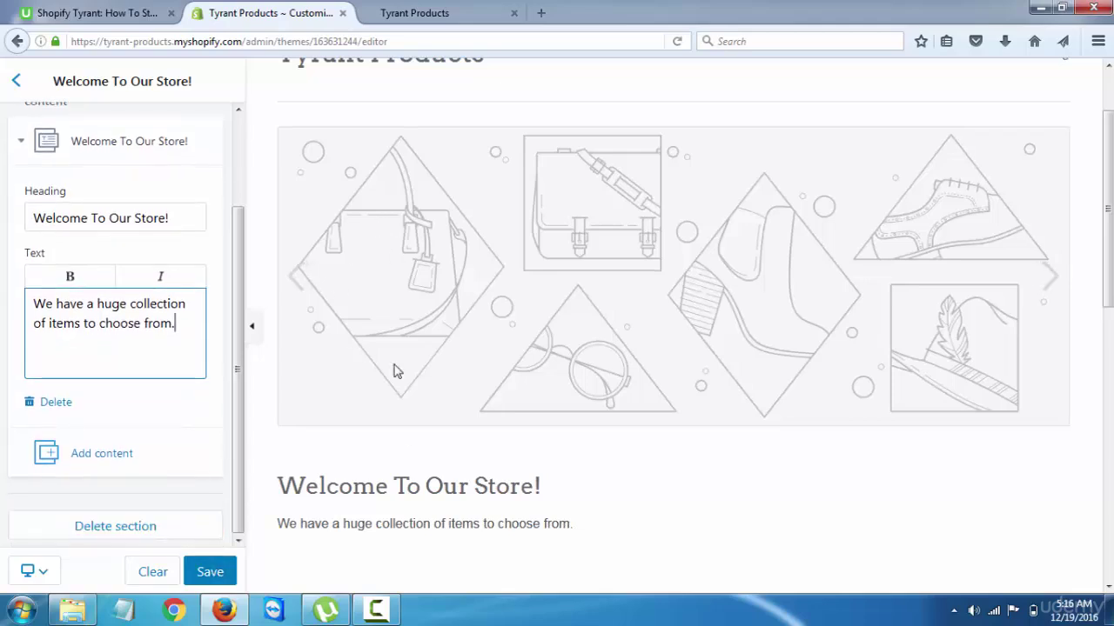
scroll(479, 259, up, 2)
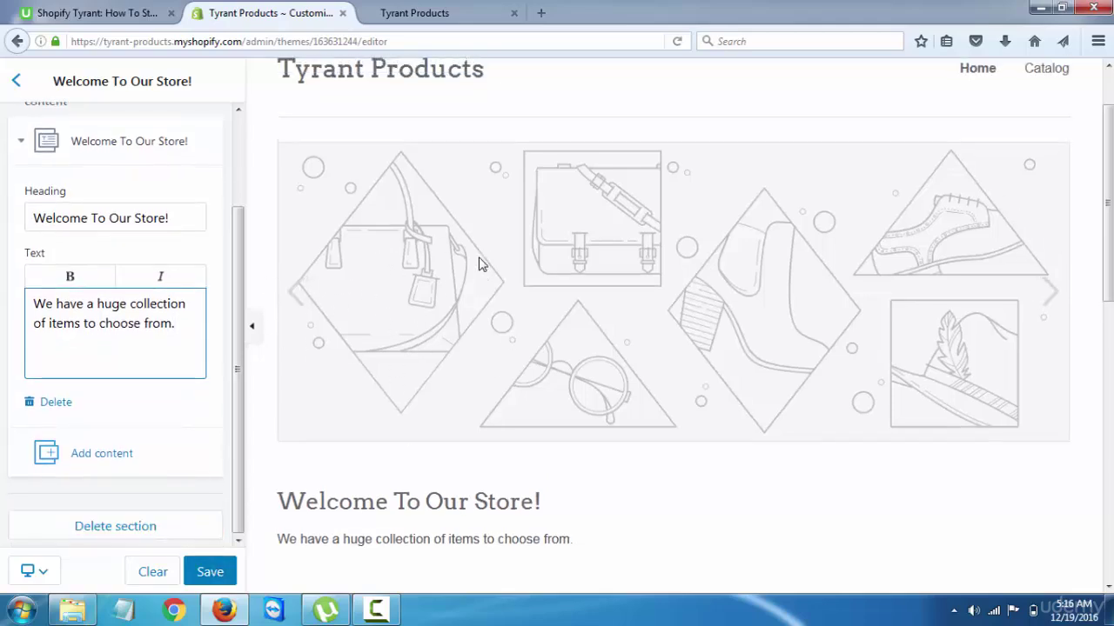
scroll(443, 239, down, 4)
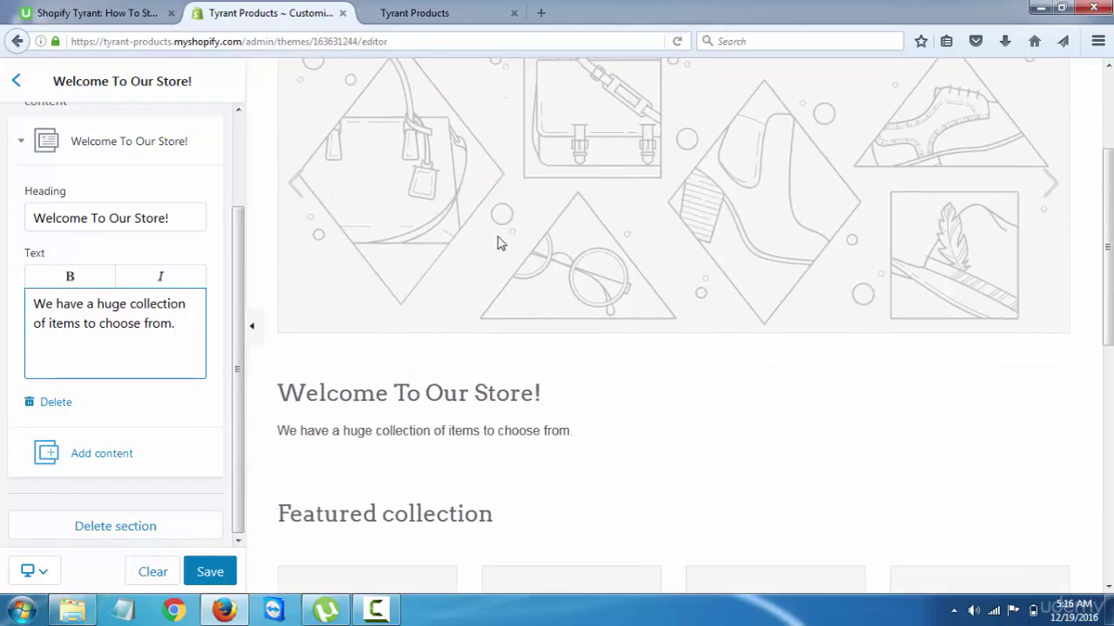
Step: Save the welcome text, leaving the section's Wide display switched on
click(216, 570)
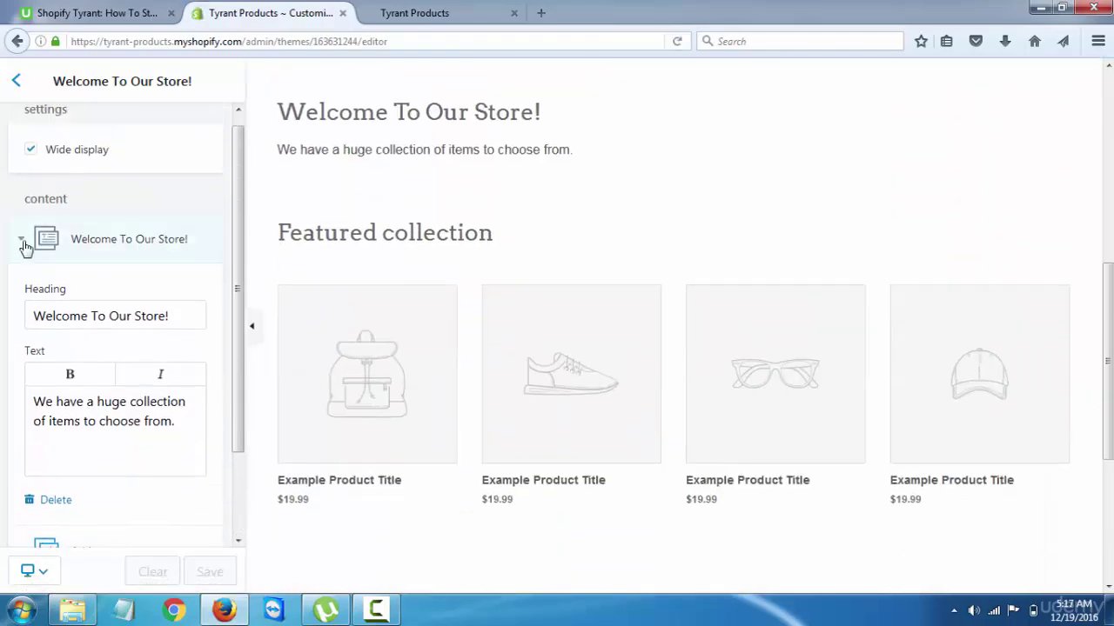
click(26, 245)
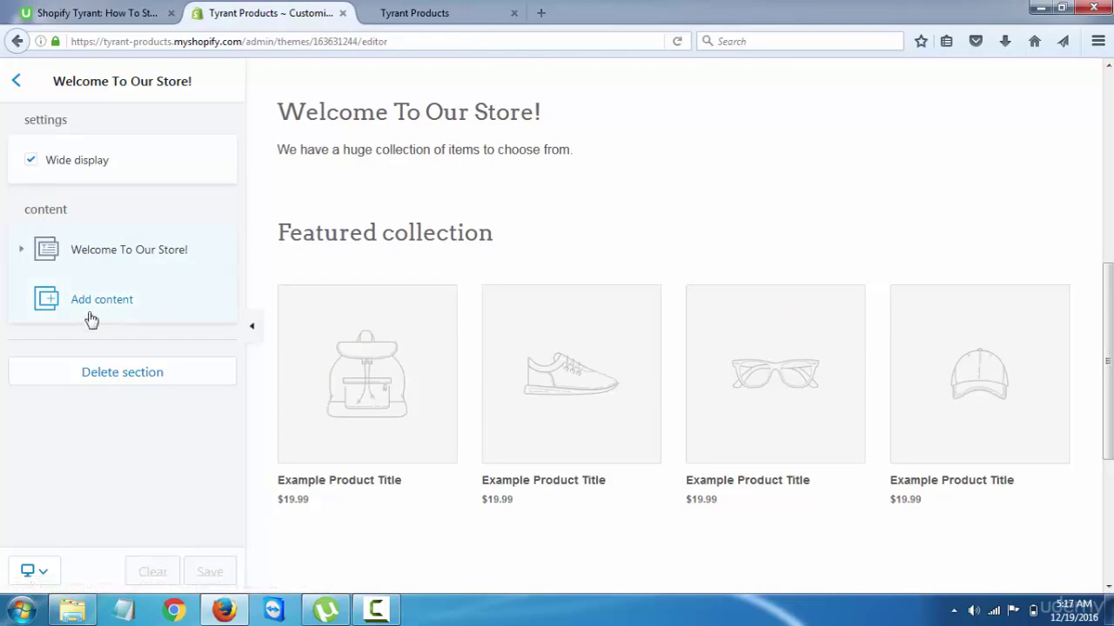
click(31, 162)
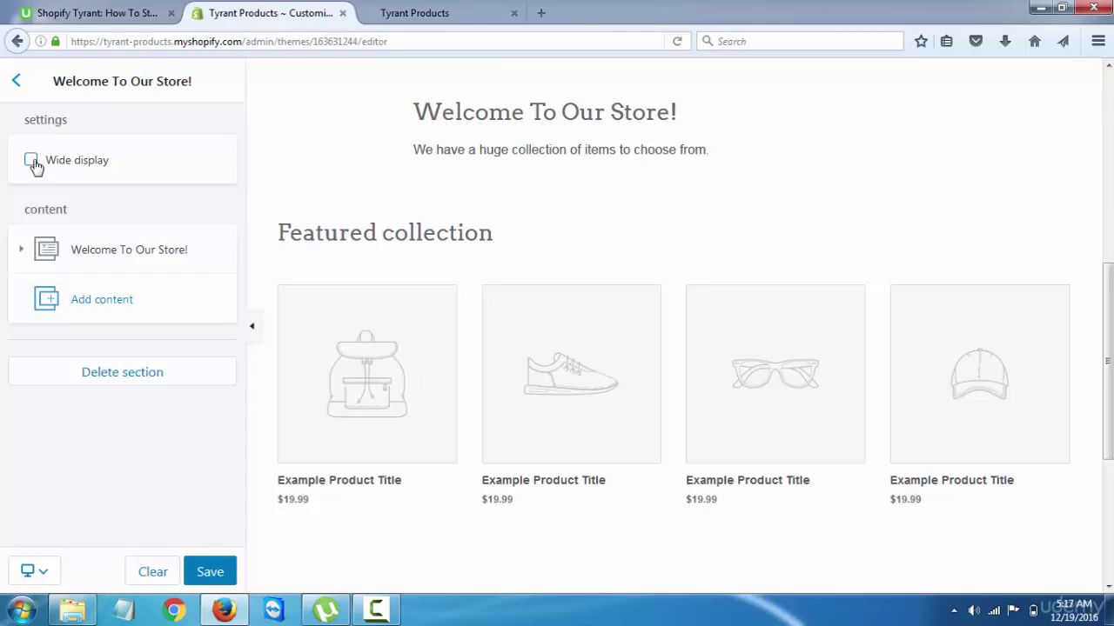
click(33, 163)
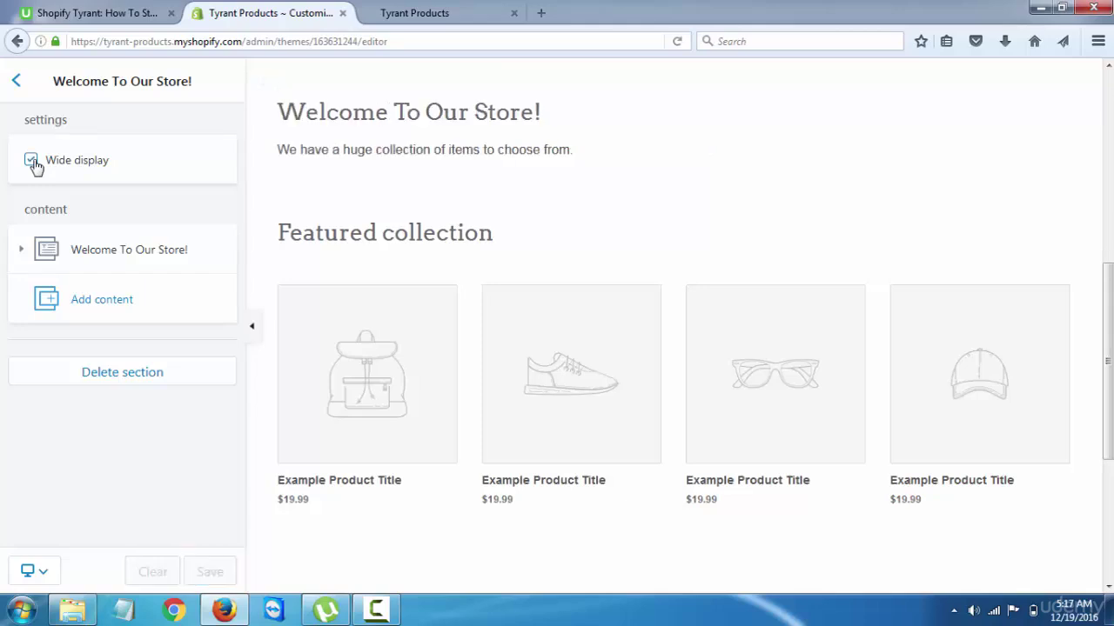
click(16, 80)
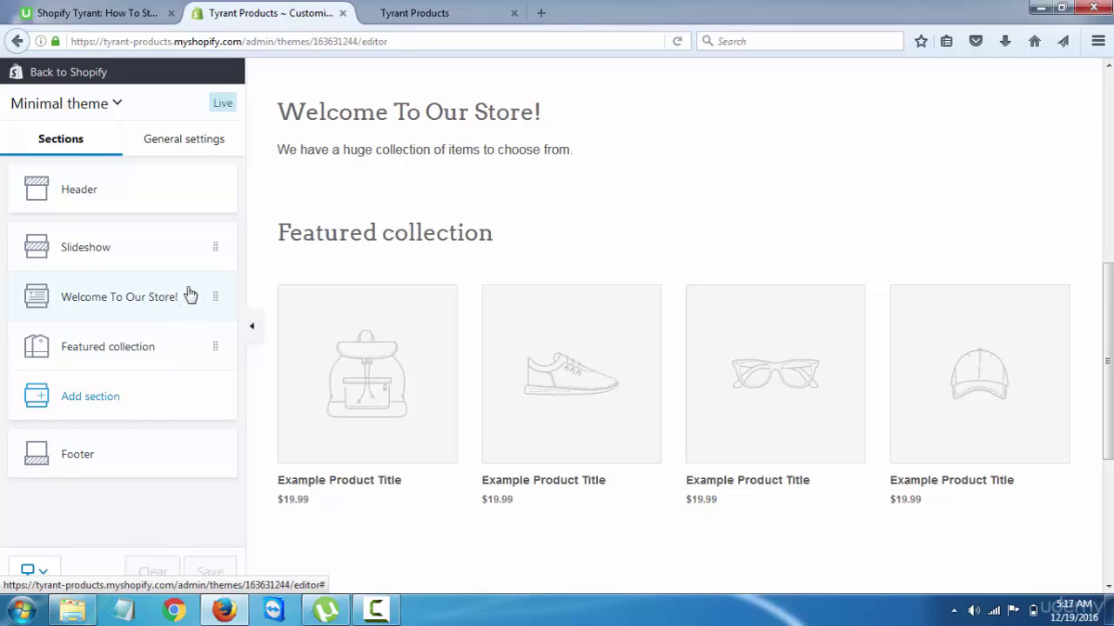
Step: Review the Featured collection section's collection options, None and Home page, keeping Home page
click(148, 358)
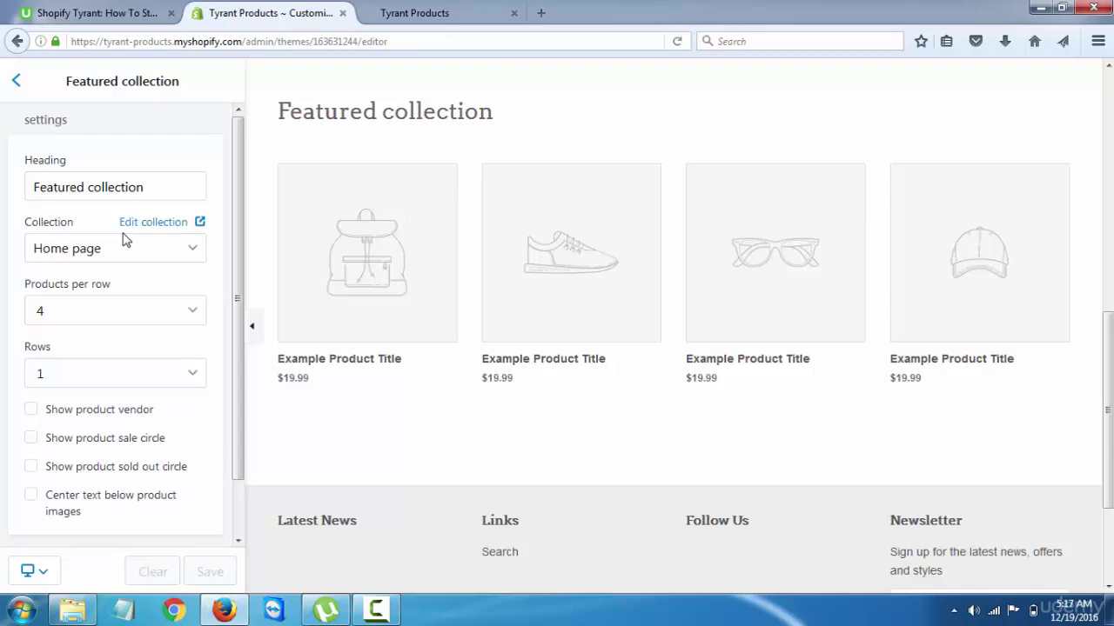
click(157, 261)
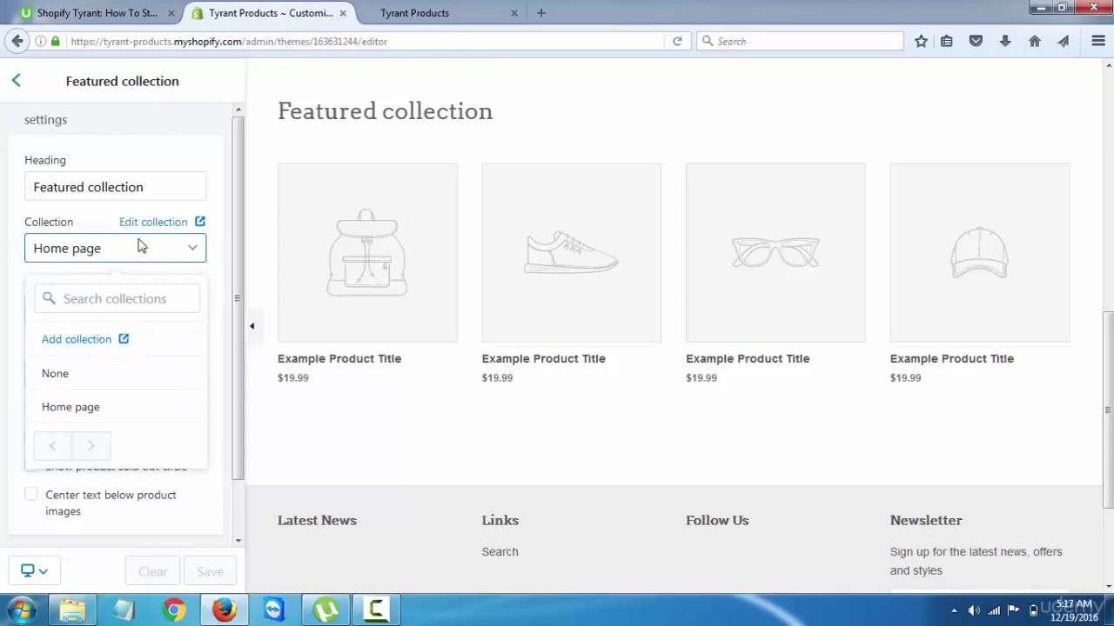
click(216, 246)
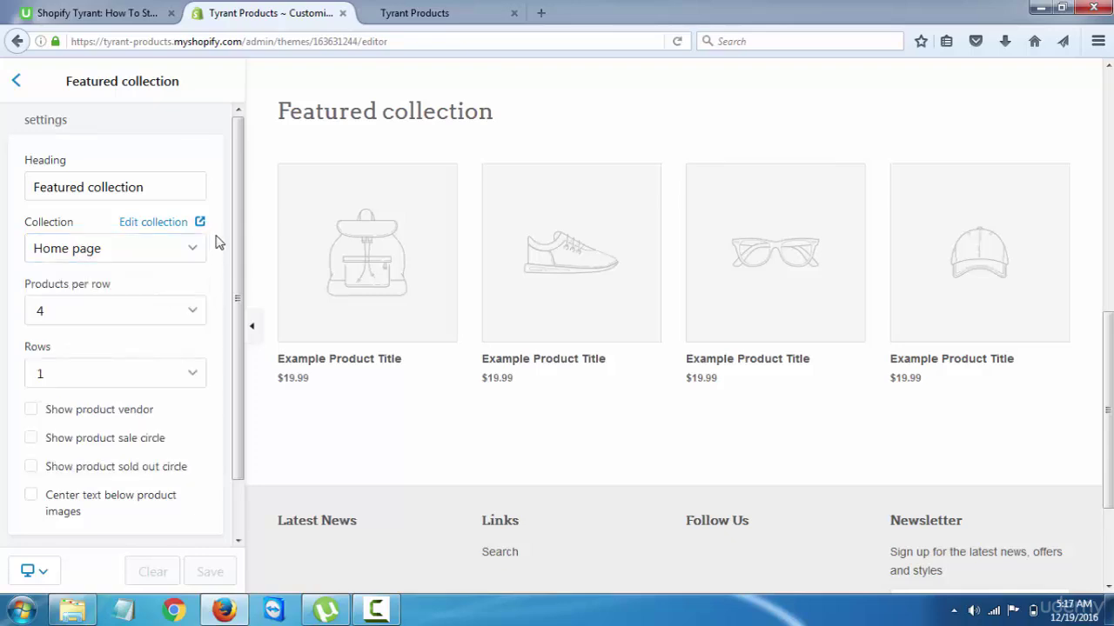
click(170, 256)
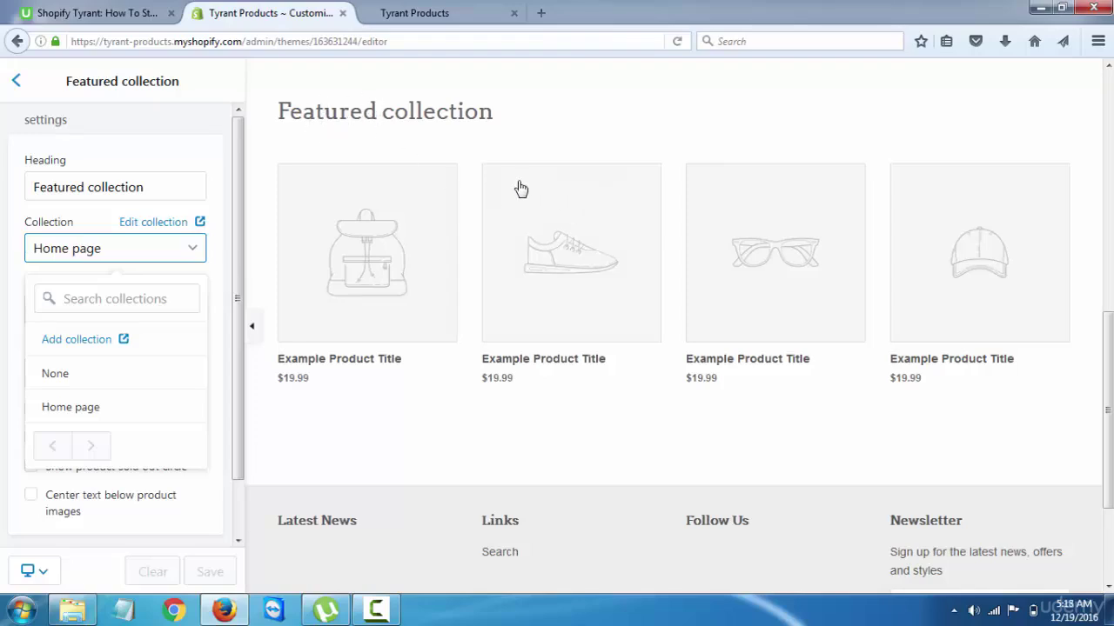
scroll(557, 177, up, 5)
scroll(525, 162, up, 2)
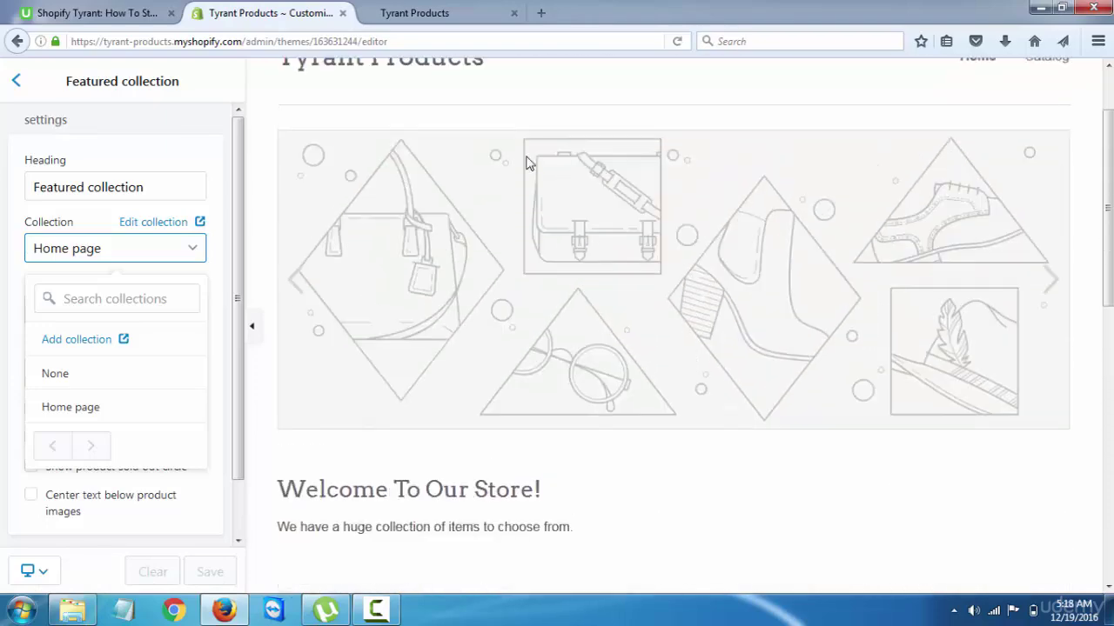
scroll(488, 186, down, 5)
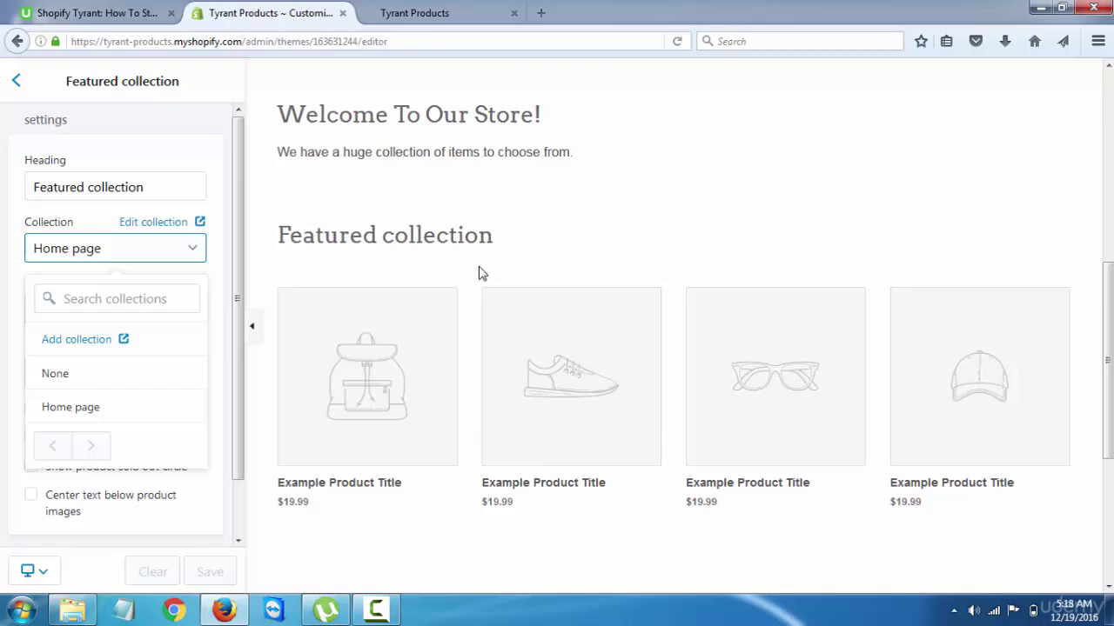
drag(279, 238, 436, 238)
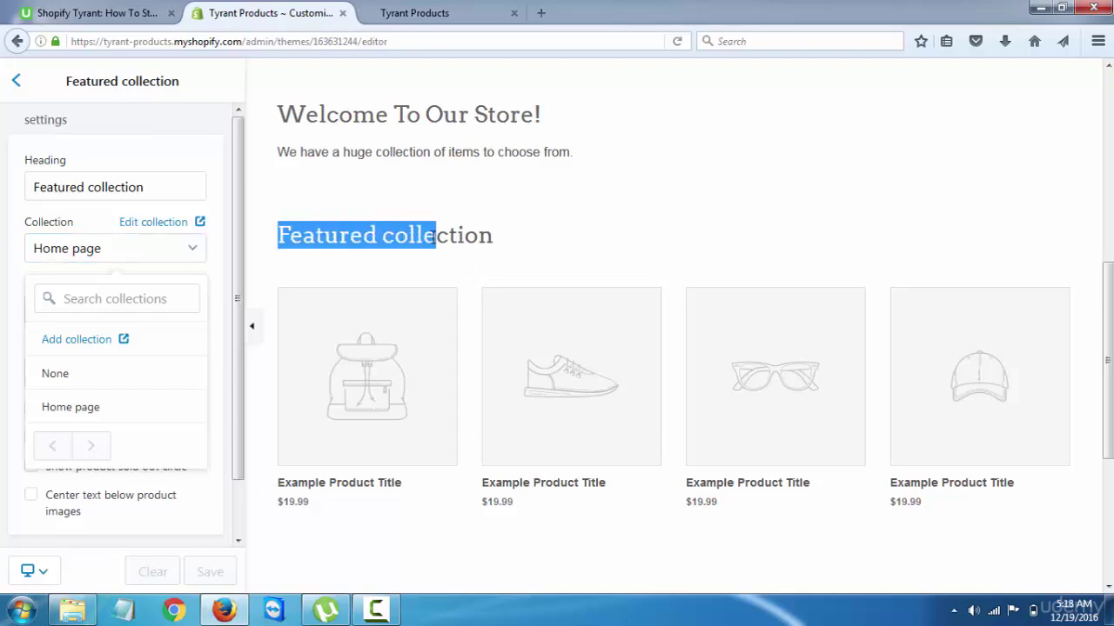
click(469, 243)
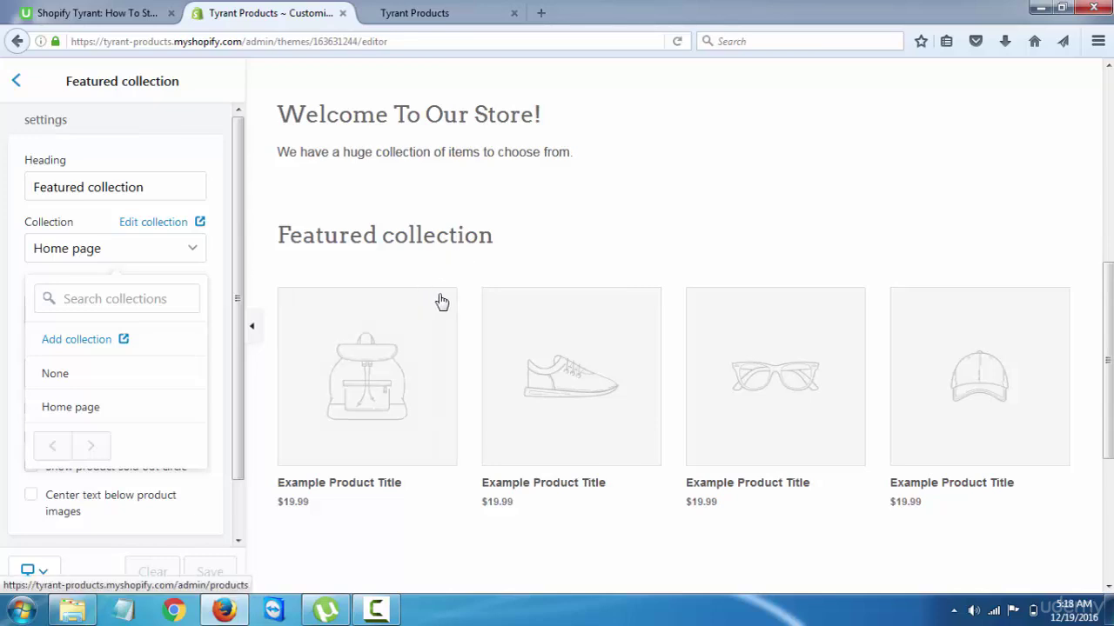
Step: Close the collection choices and return to the homepage sections list
click(194, 252)
click(16, 80)
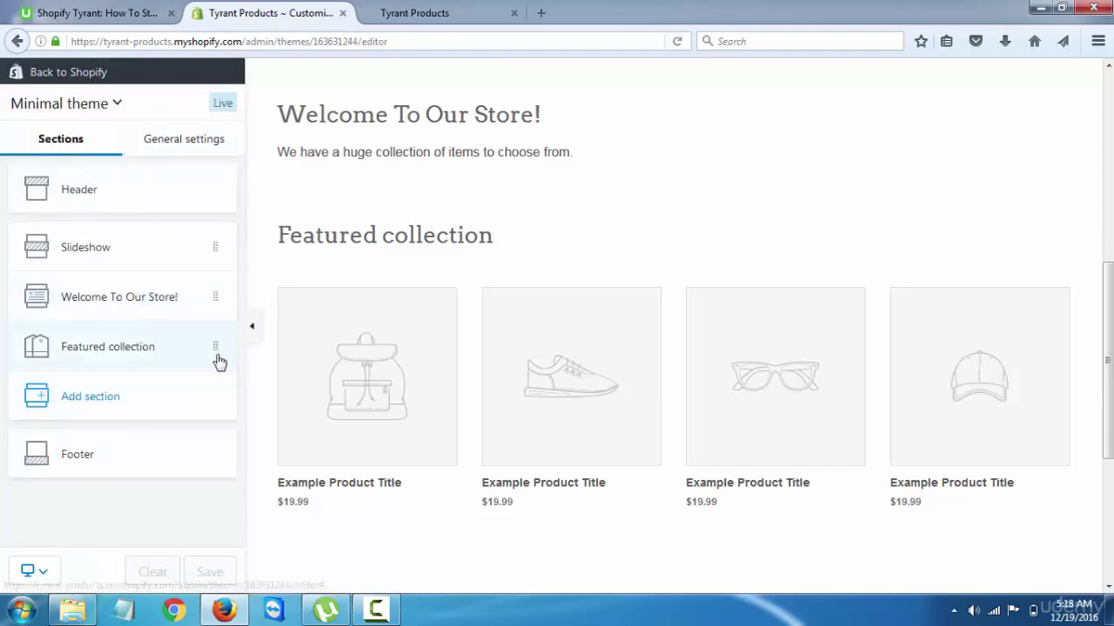
scroll(609, 374, down, 5)
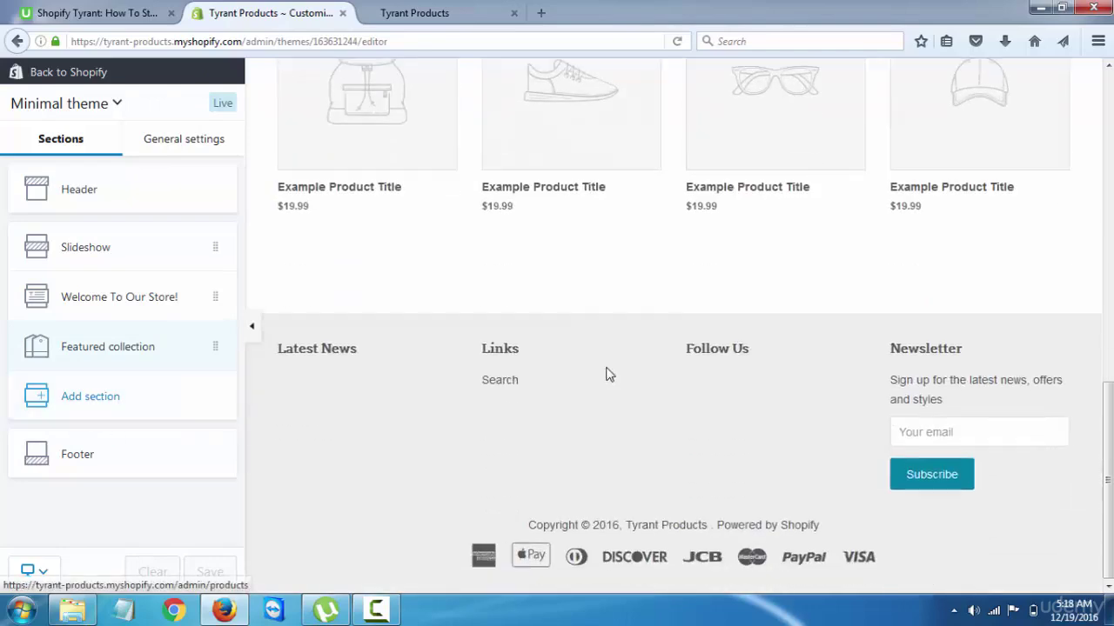
scroll(522, 372, up, 2)
Step: Preview a Collection list section, then dismiss the panel without adding it
click(110, 397)
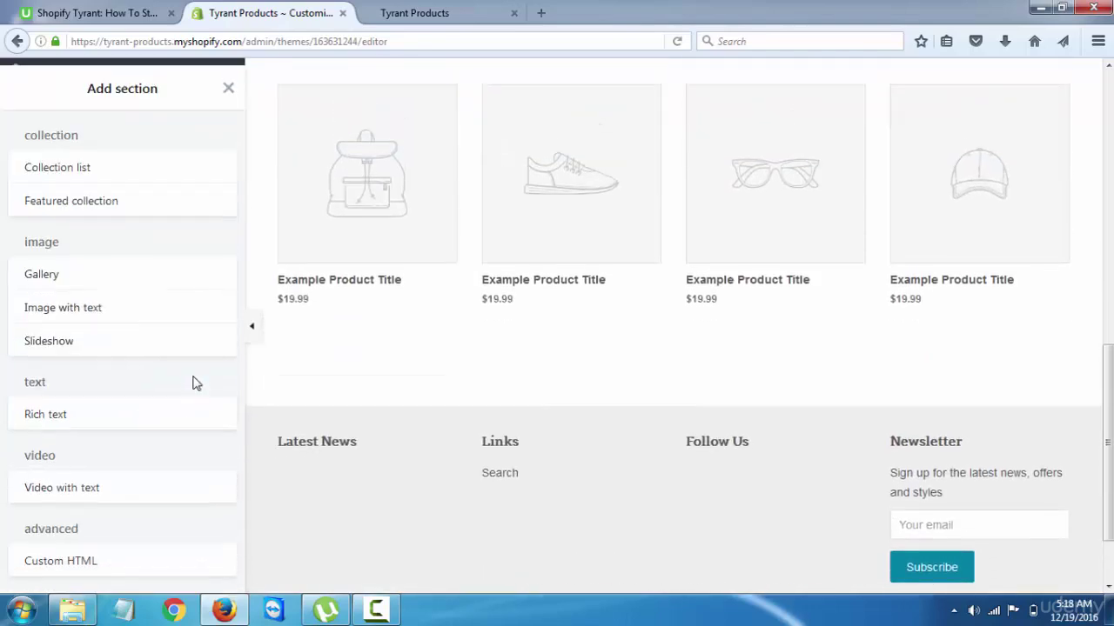
click(76, 166)
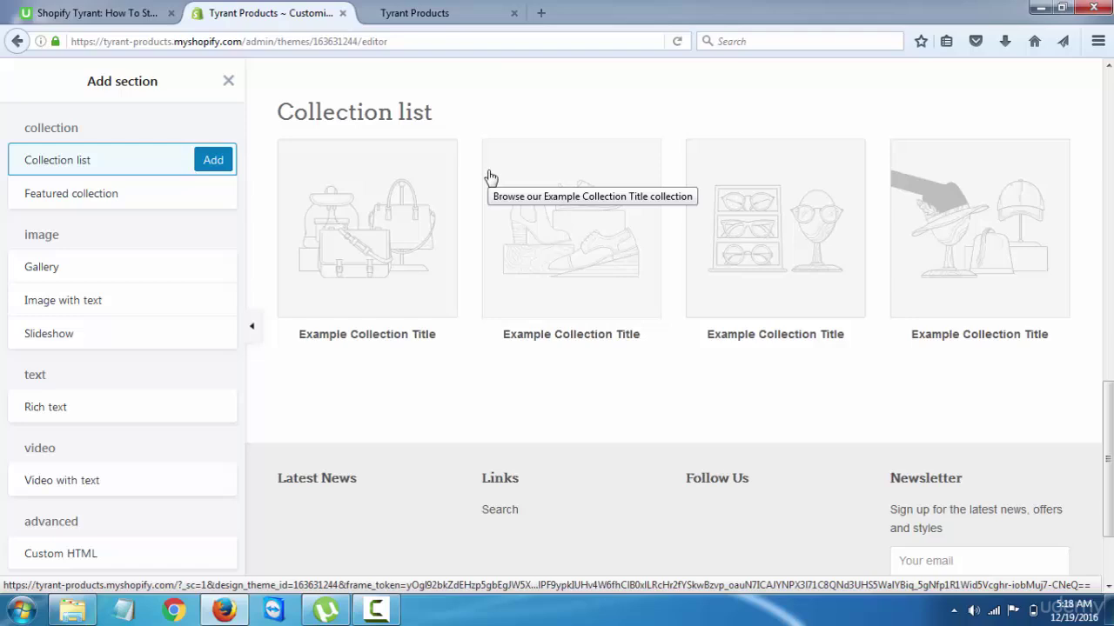
click(229, 82)
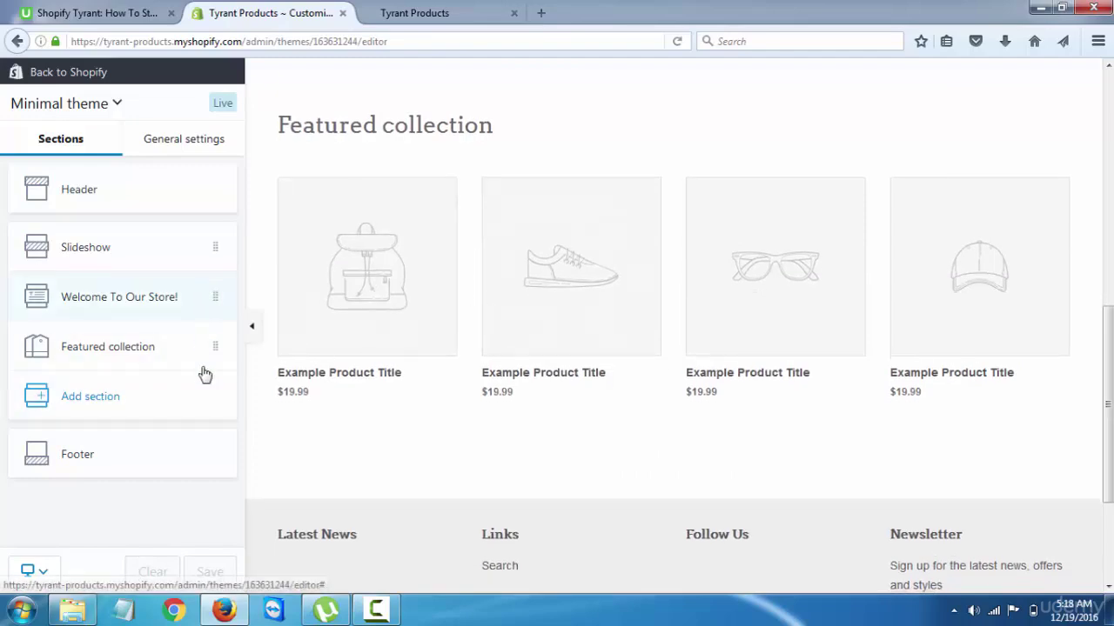
click(113, 464)
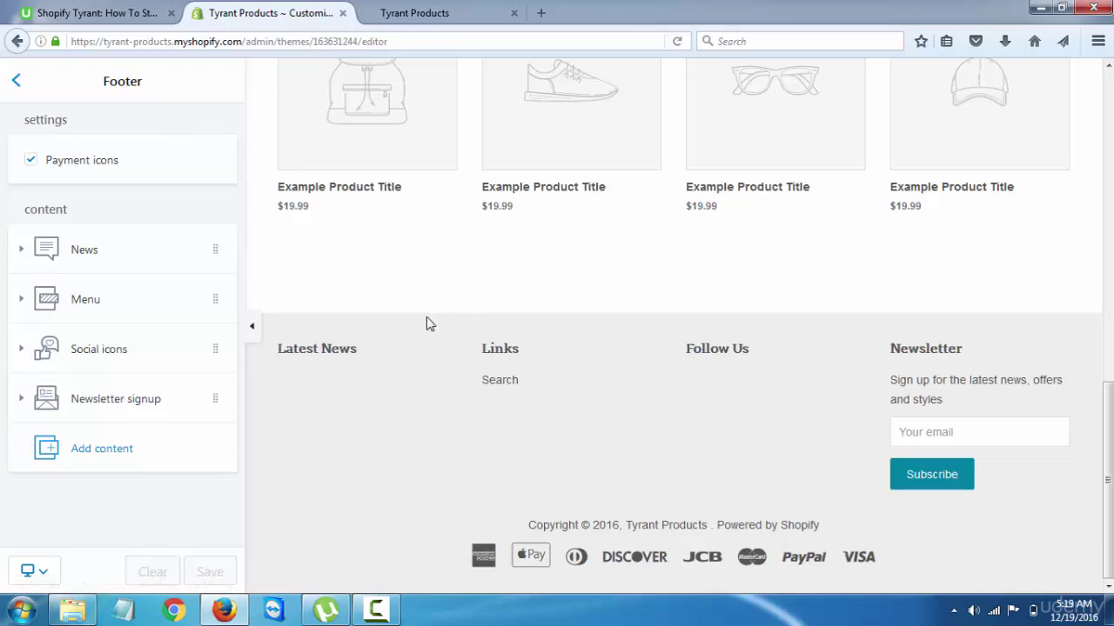
click(37, 255)
click(107, 325)
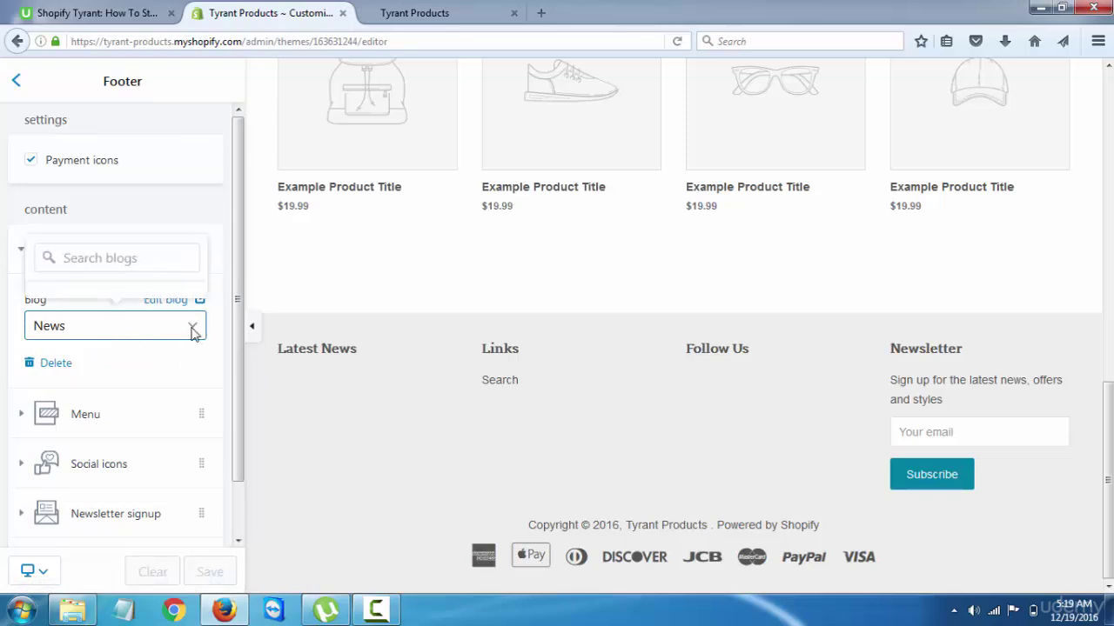
click(216, 339)
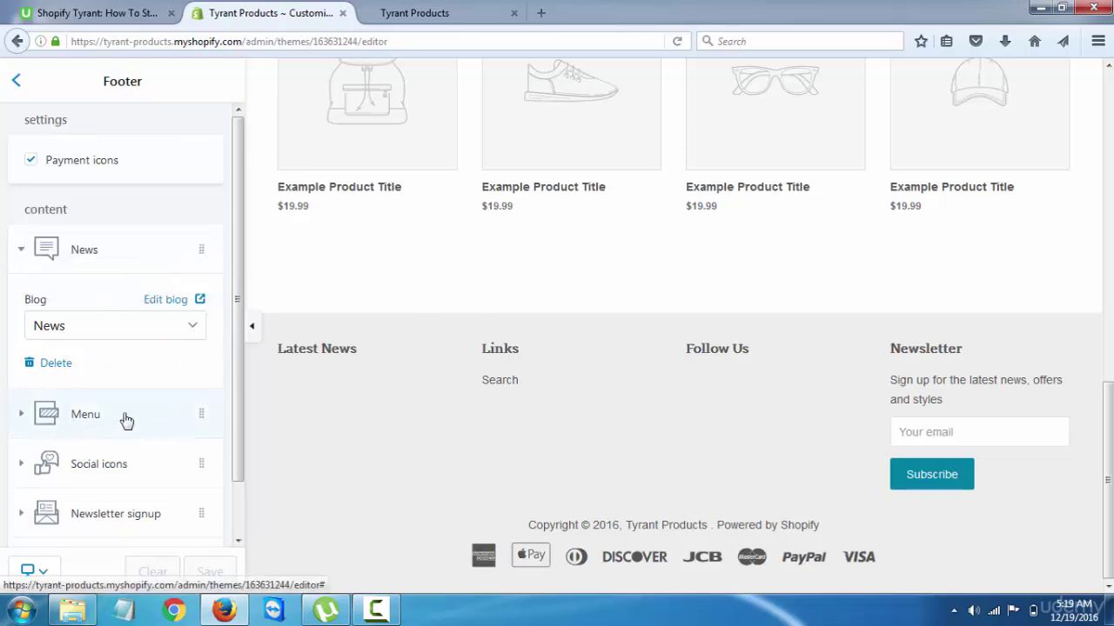
click(69, 415)
click(32, 320)
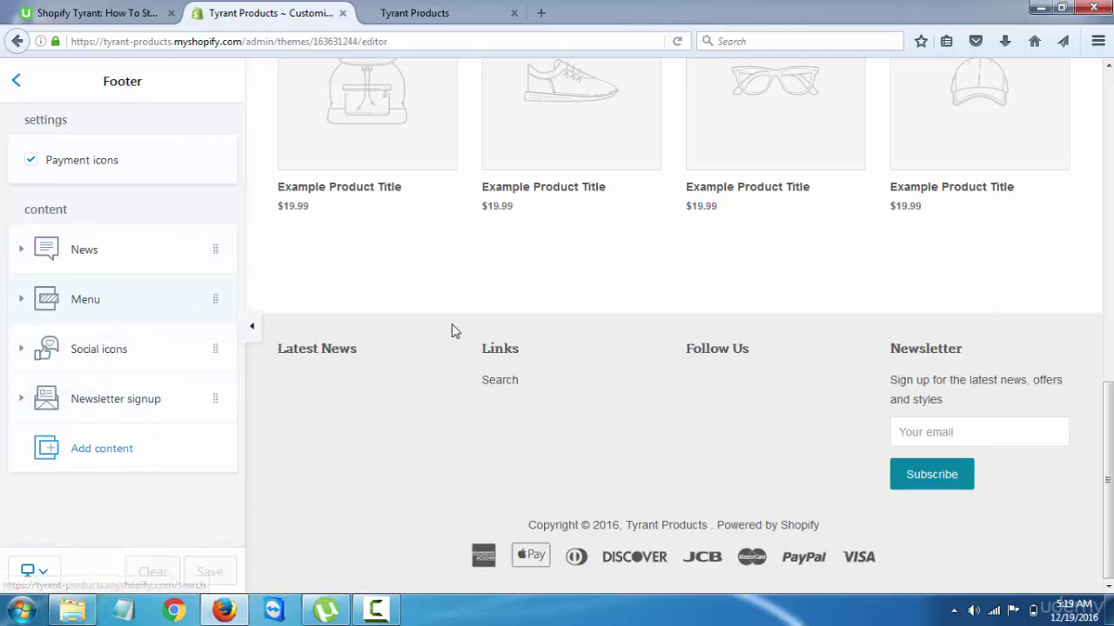
double_click(901, 348)
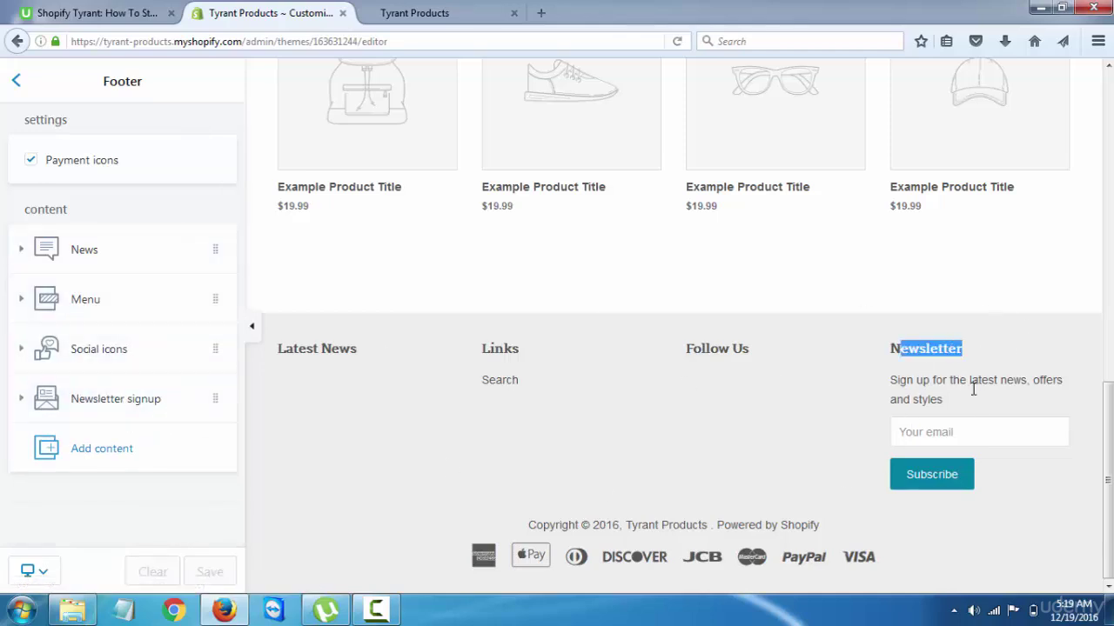
click(974, 393)
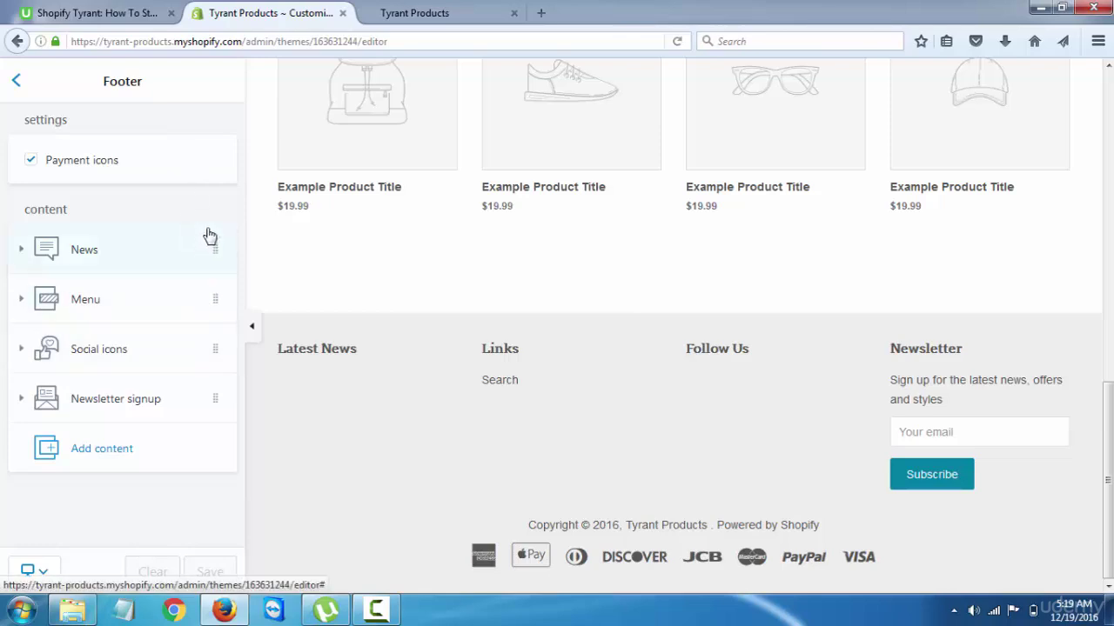
Step: In General settings > Layout, leave Enable wide layout switched off
click(15, 80)
click(190, 144)
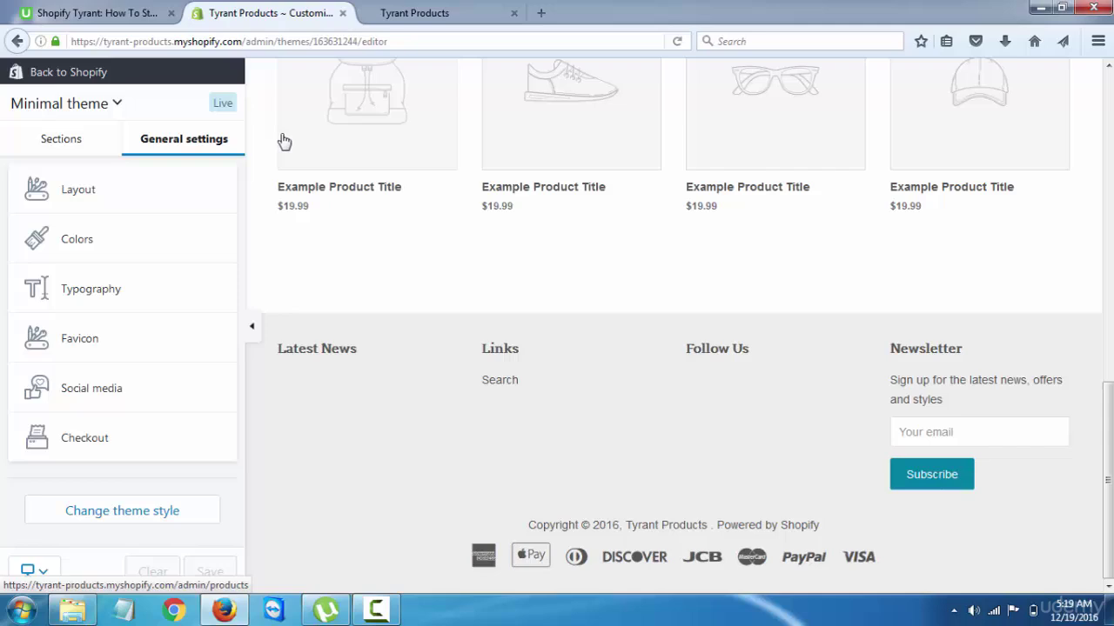
click(135, 195)
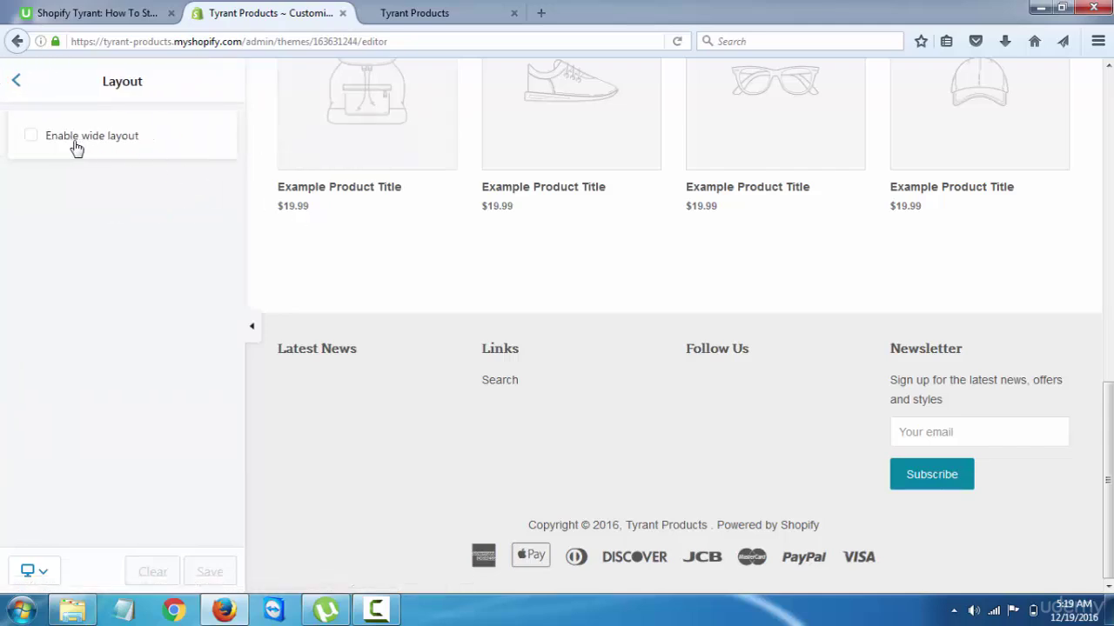
click(31, 137)
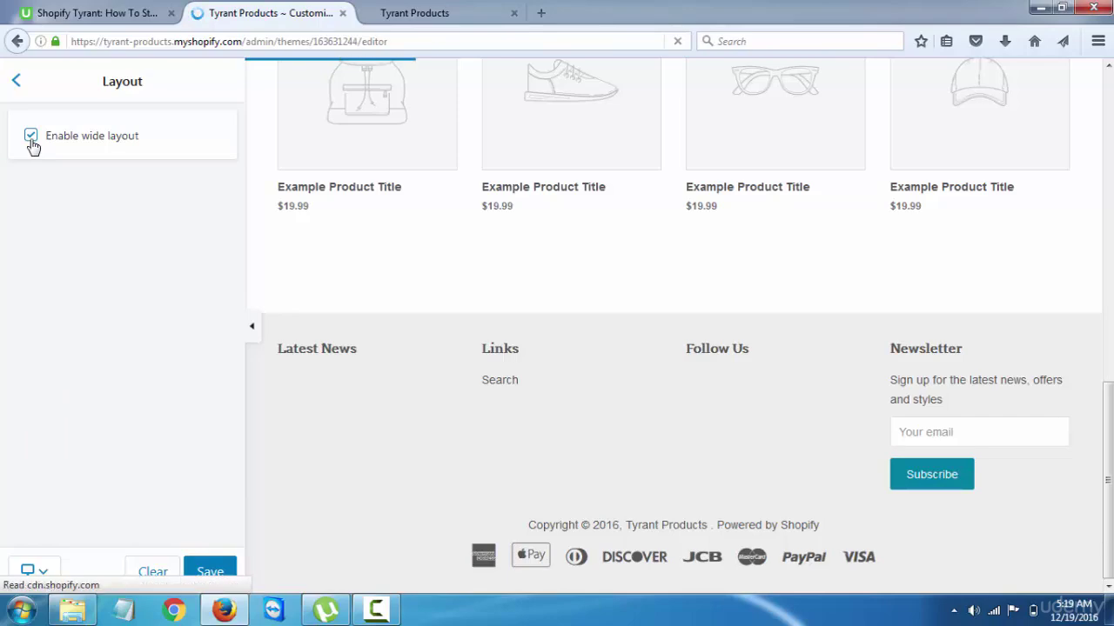
scroll(522, 174, up, 10)
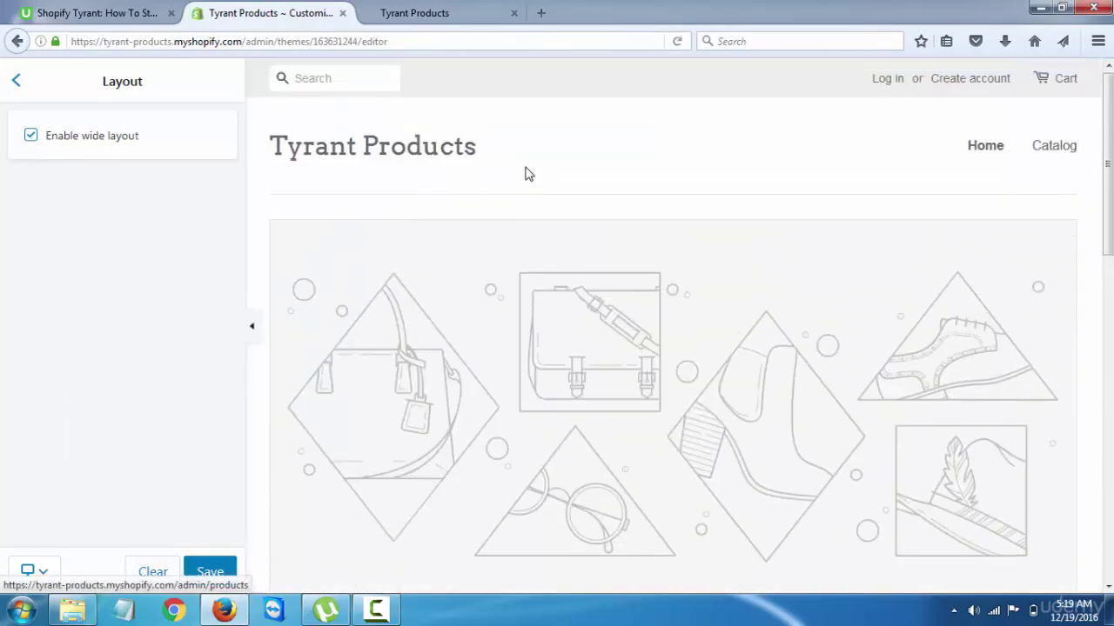
click(29, 131)
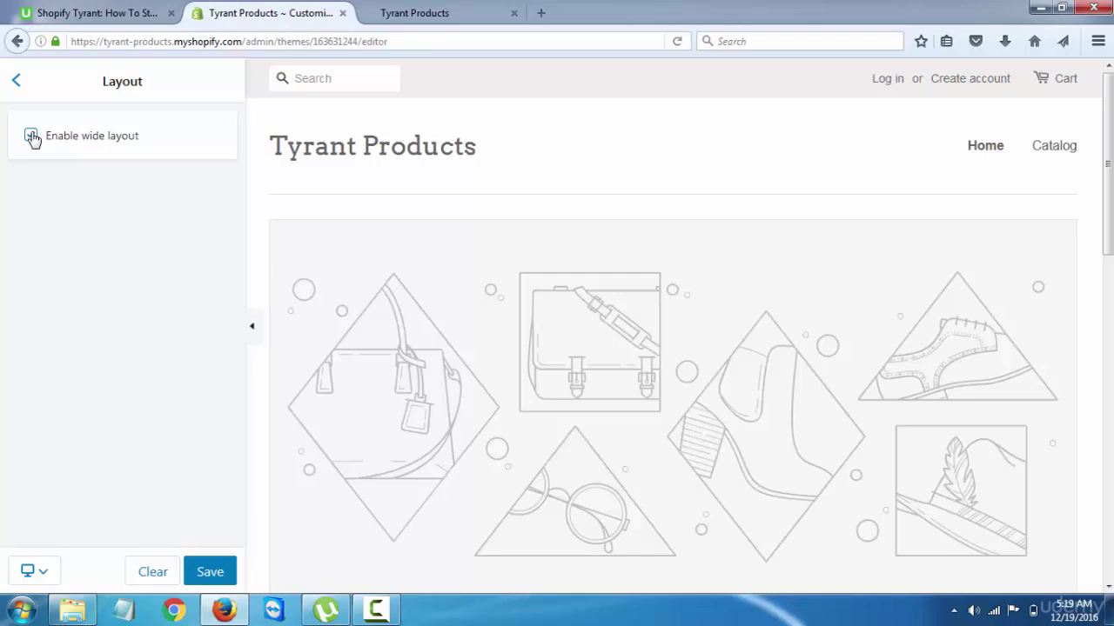
click(16, 80)
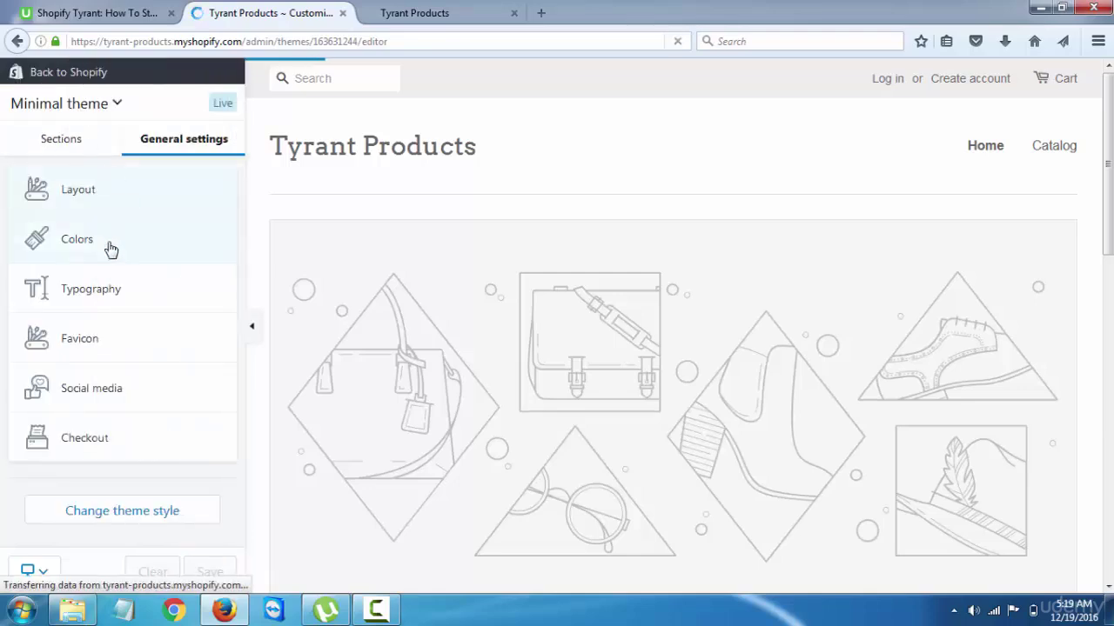
Step: Review the Colors and Typography settings: Helvetica Neue 16px body, Arvo 32px headings
click(107, 245)
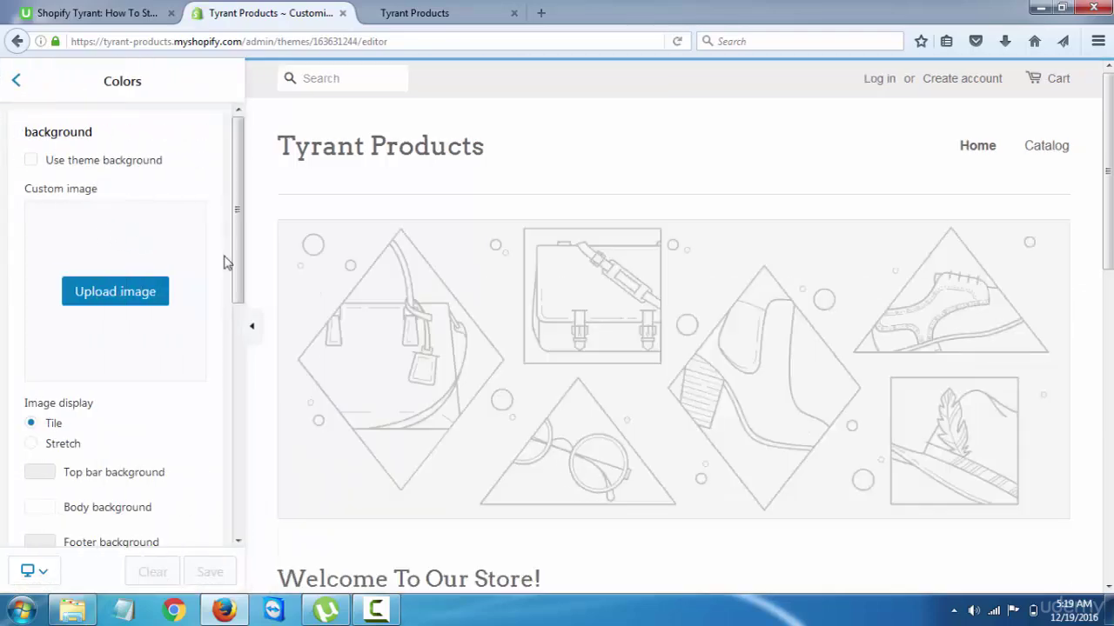
click(16, 83)
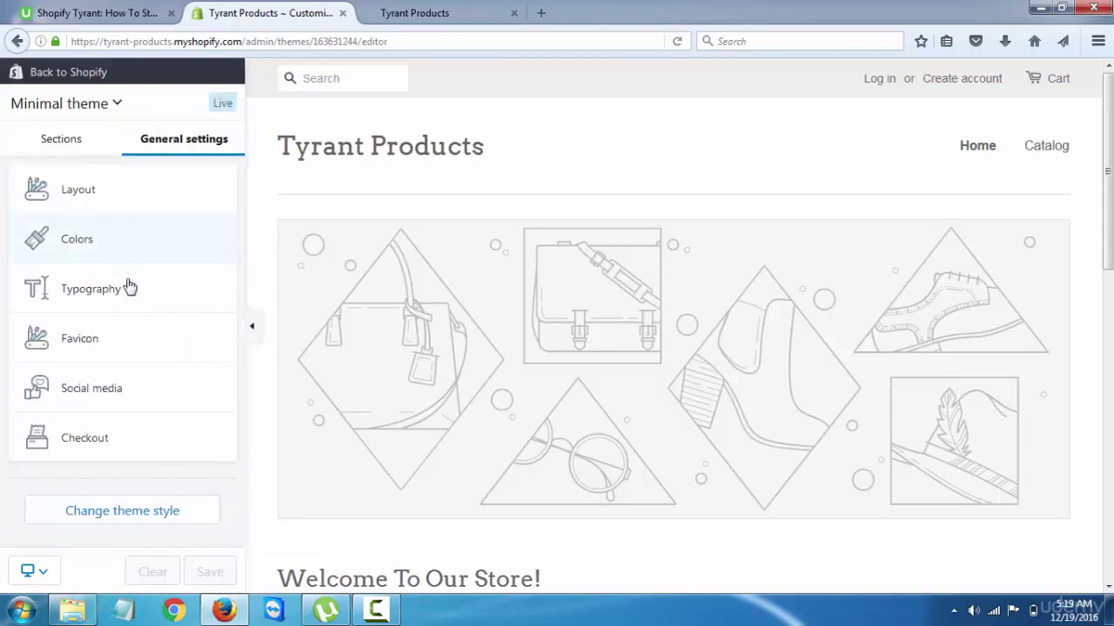
click(135, 289)
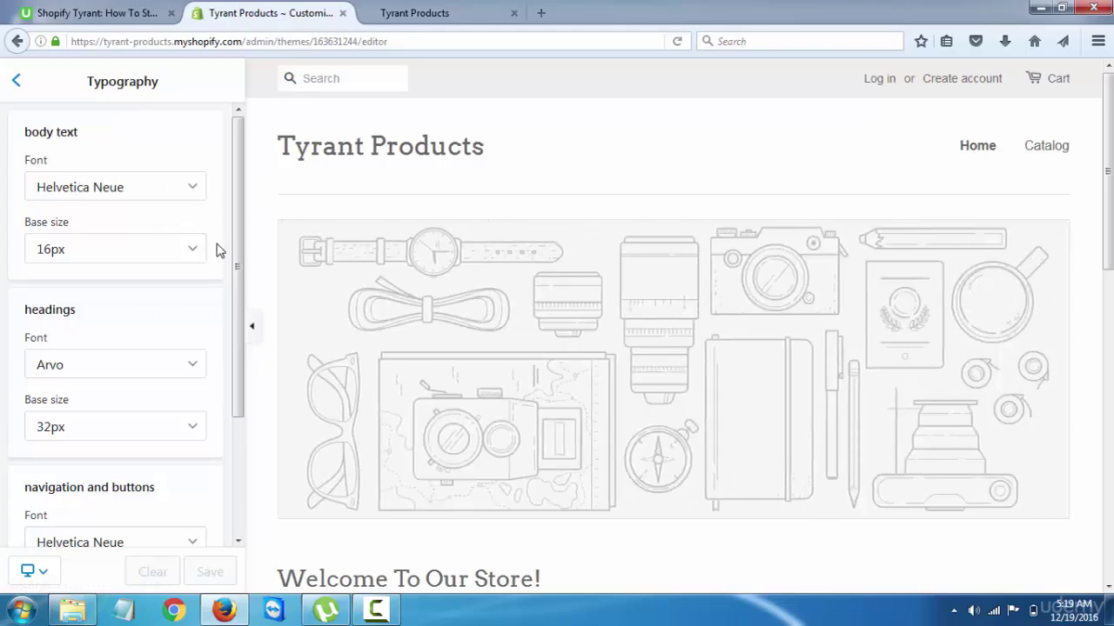
scroll(174, 241, down, 2)
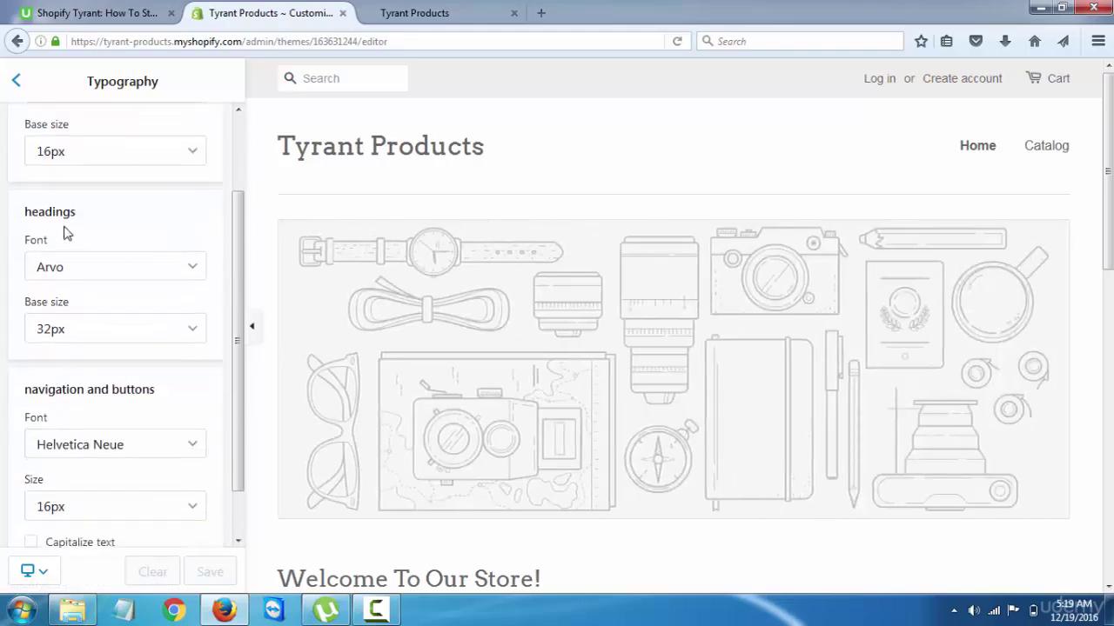
click(19, 87)
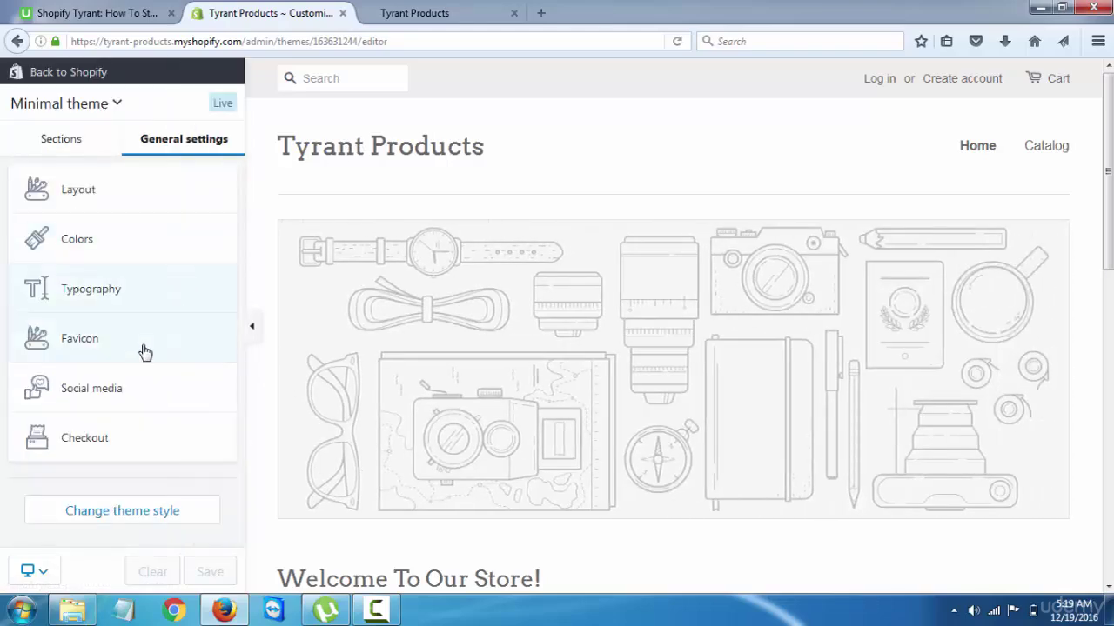
Step: Look over the Favicon and Social media settings, including the Twitter account field
click(146, 351)
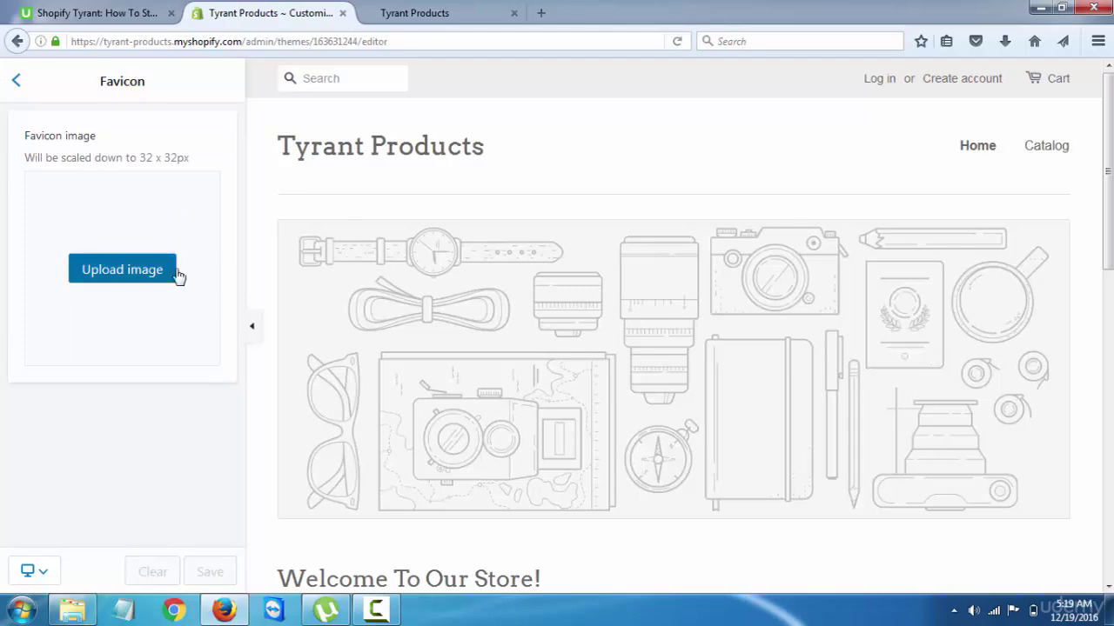
click(17, 85)
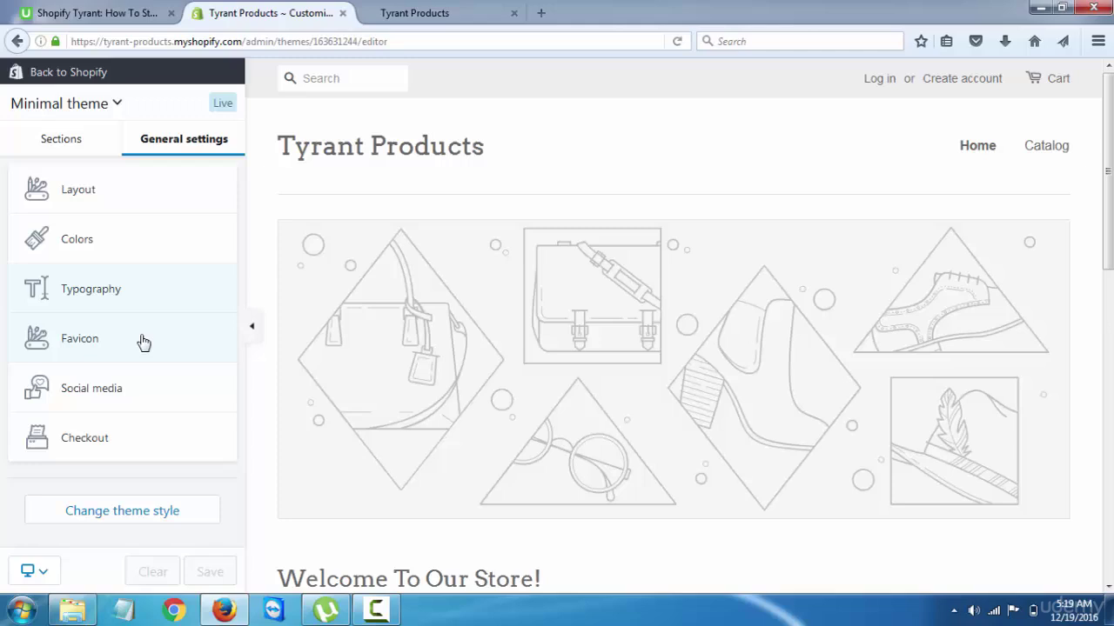
click(111, 402)
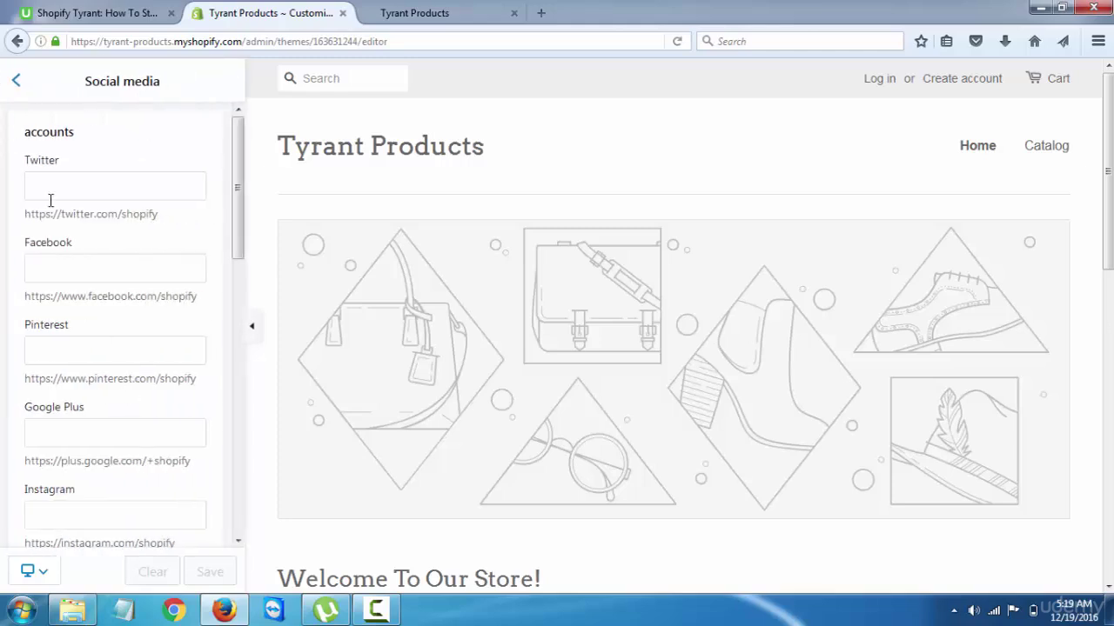
click(78, 184)
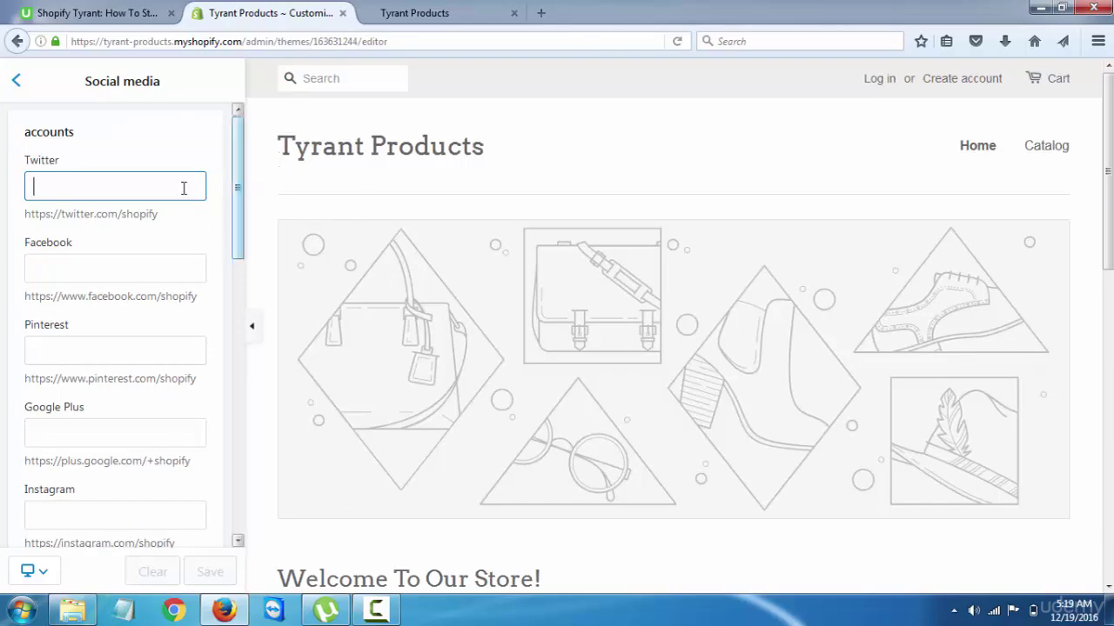
click(15, 83)
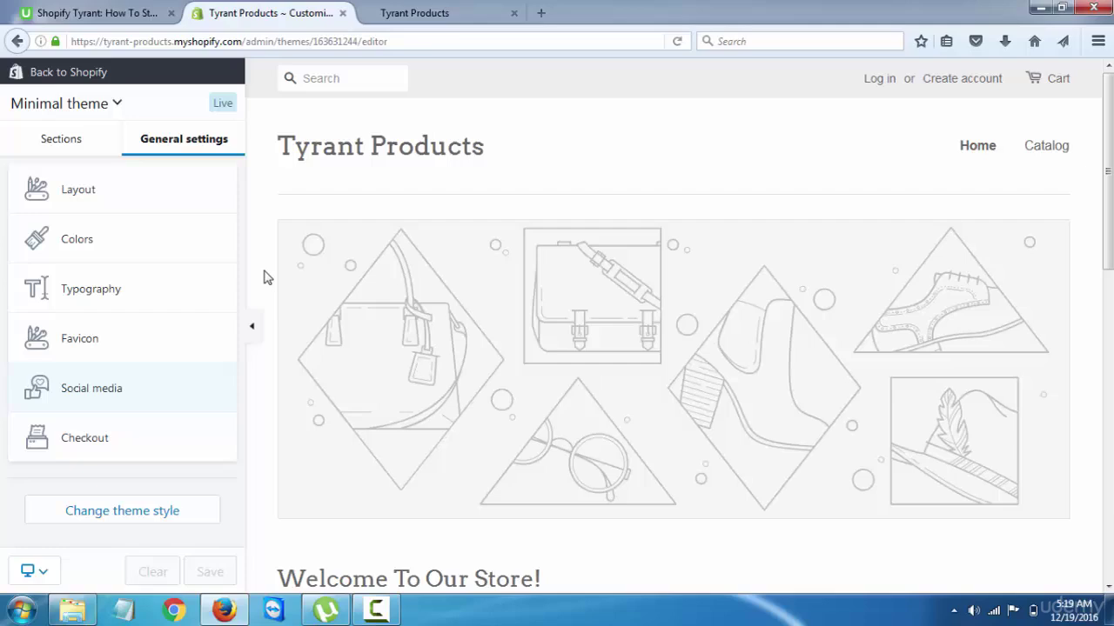
Step: Review the Checkout banner background image and custom logo uploads, both still empty
click(110, 445)
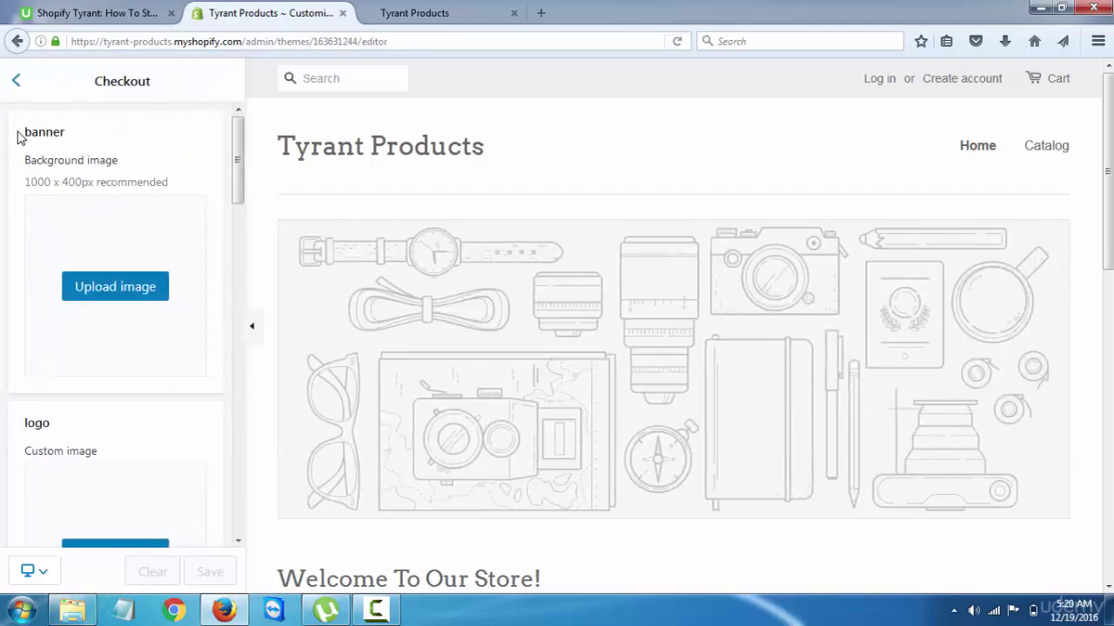
drag(19, 137, 116, 164)
click(214, 179)
scroll(214, 241, down, 4)
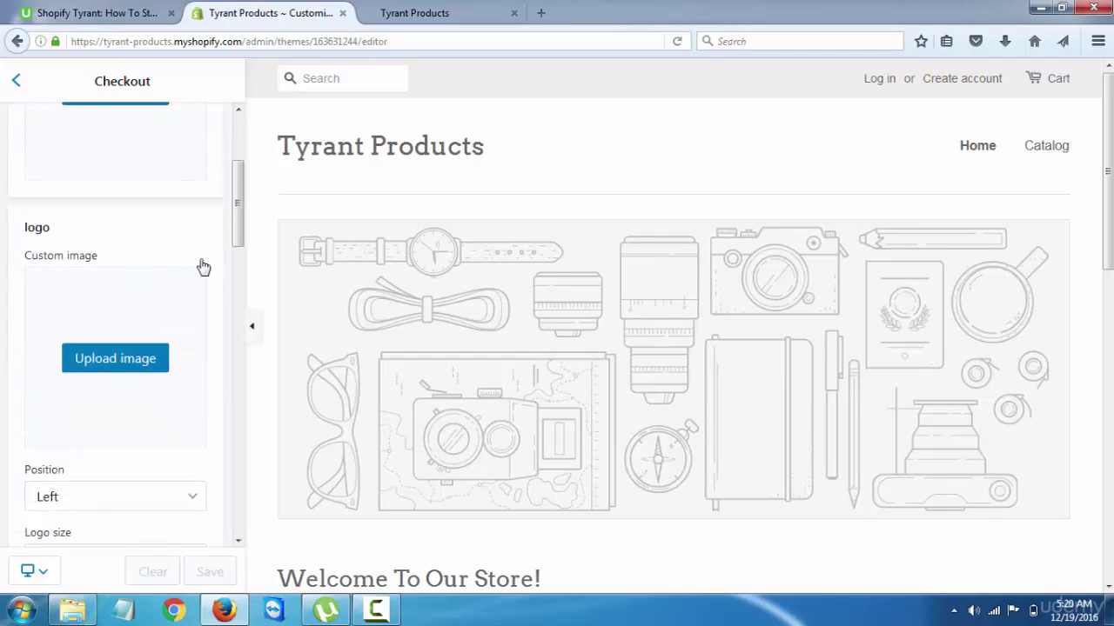
scroll(203, 266, down, 4)
scroll(139, 218, up, 8)
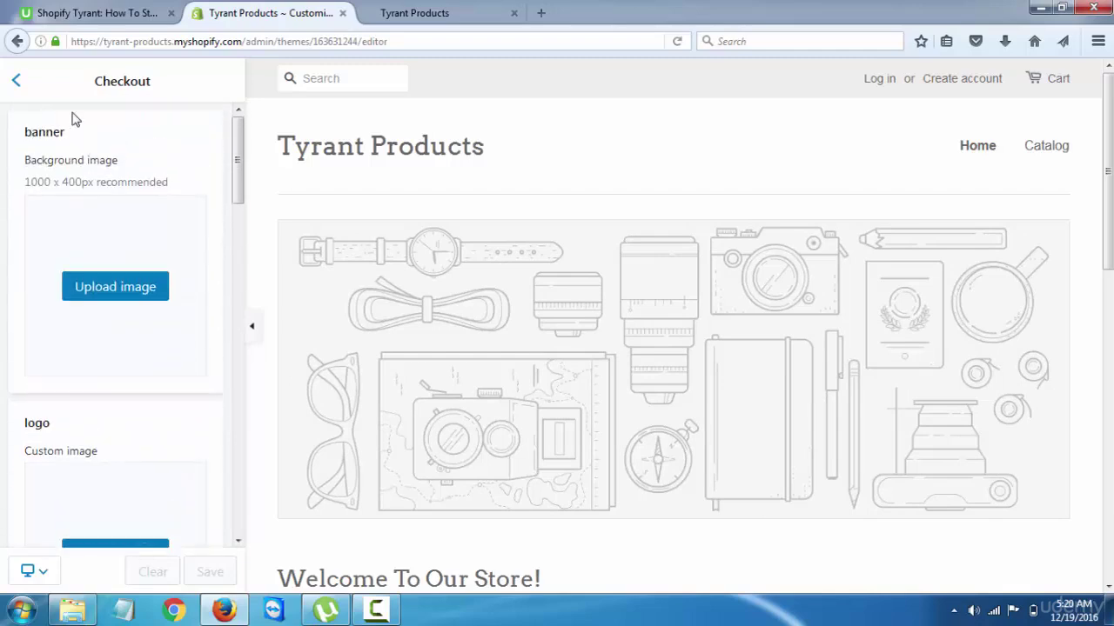
Step: Leave the Checkout settings and scroll through the homepage preview to review it
click(18, 81)
scroll(477, 244, down, 3)
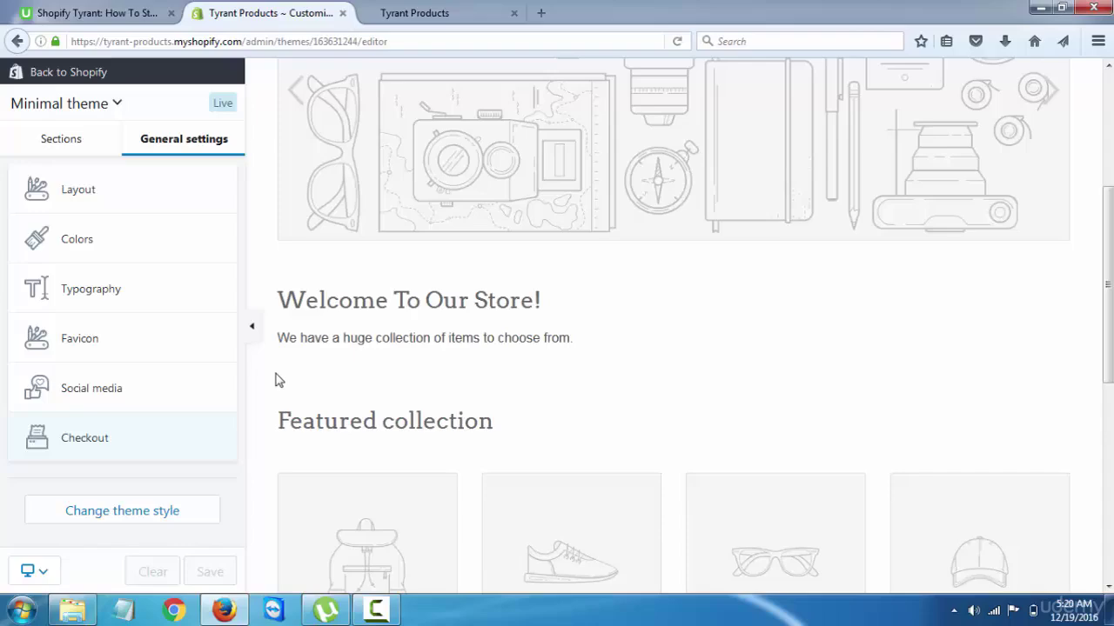
scroll(280, 287, up, 1)
scroll(348, 261, up, 2)
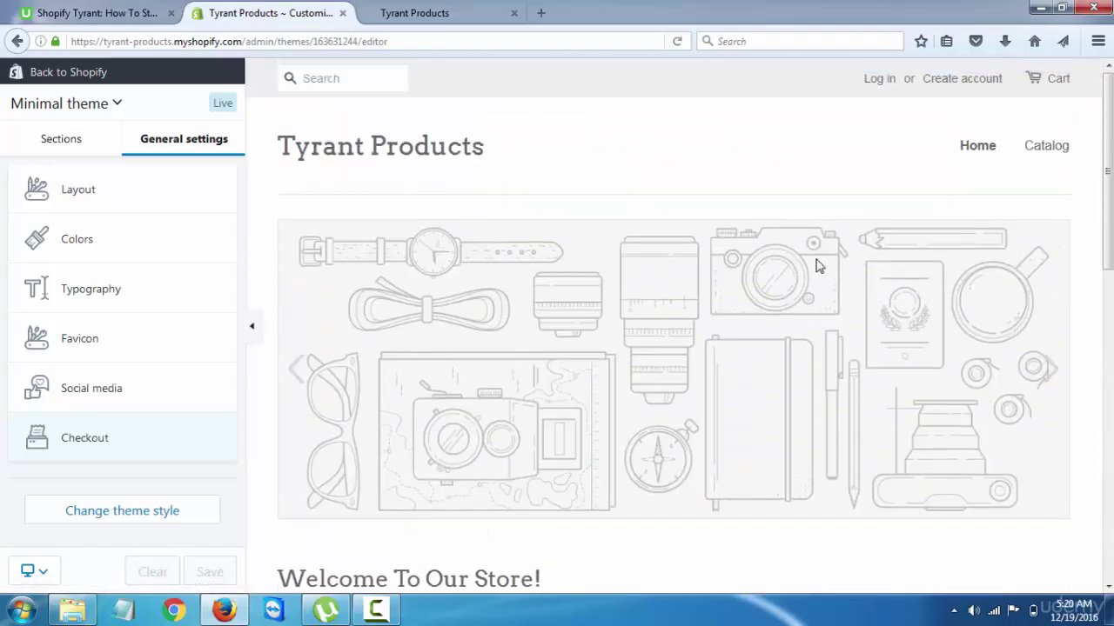
scroll(843, 258, down, 4)
scroll(684, 275, up, 4)
scroll(478, 206, down, 2)
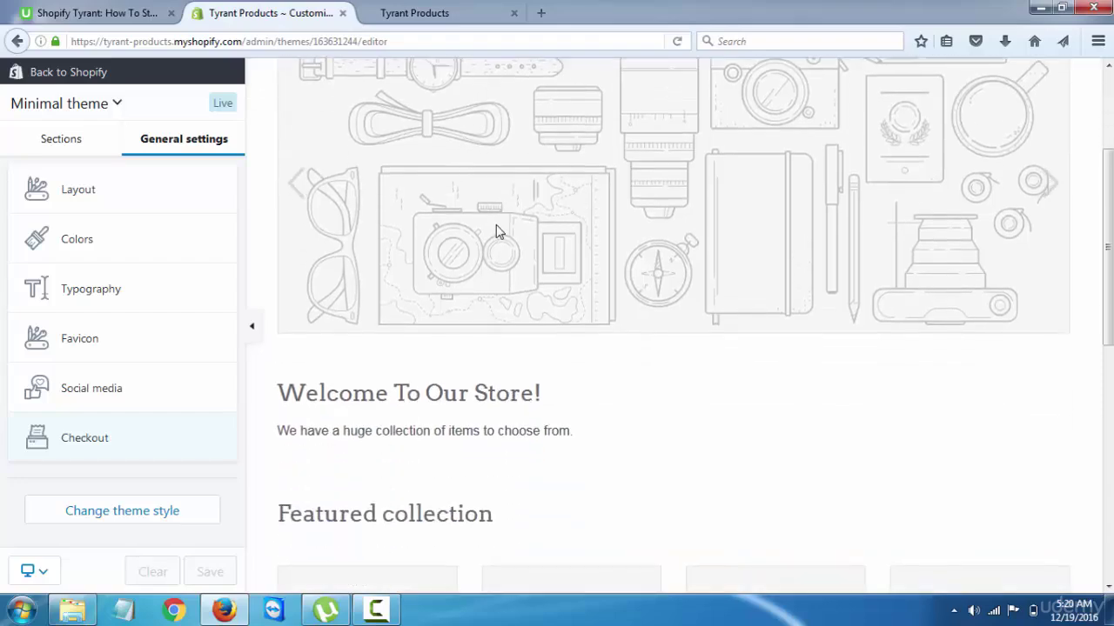
scroll(566, 193, up, 2)
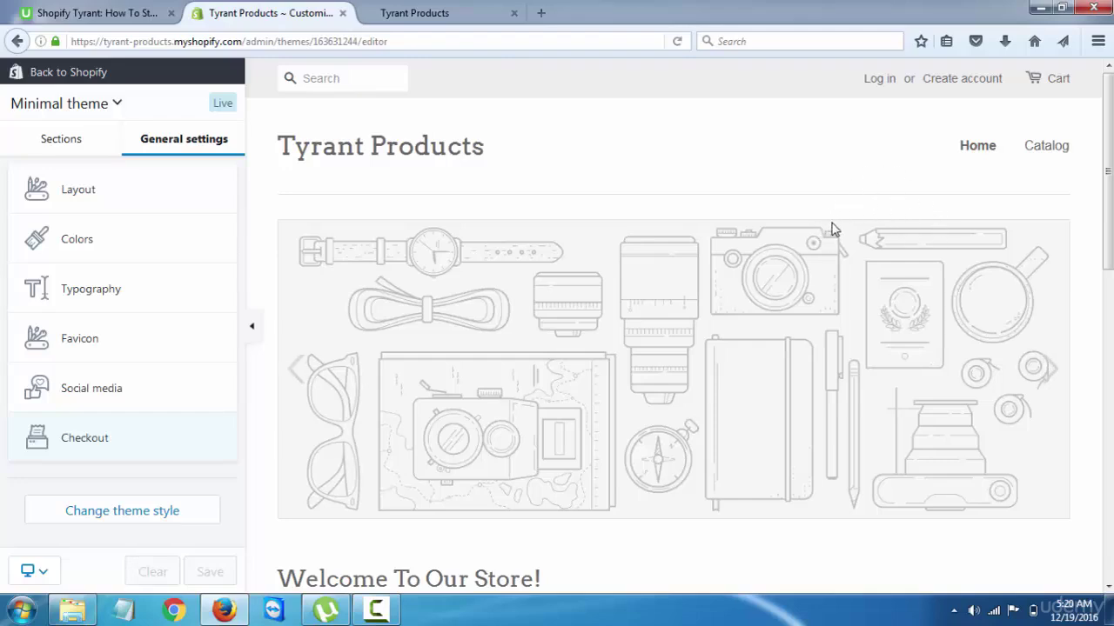
scroll(679, 183, down, 10)
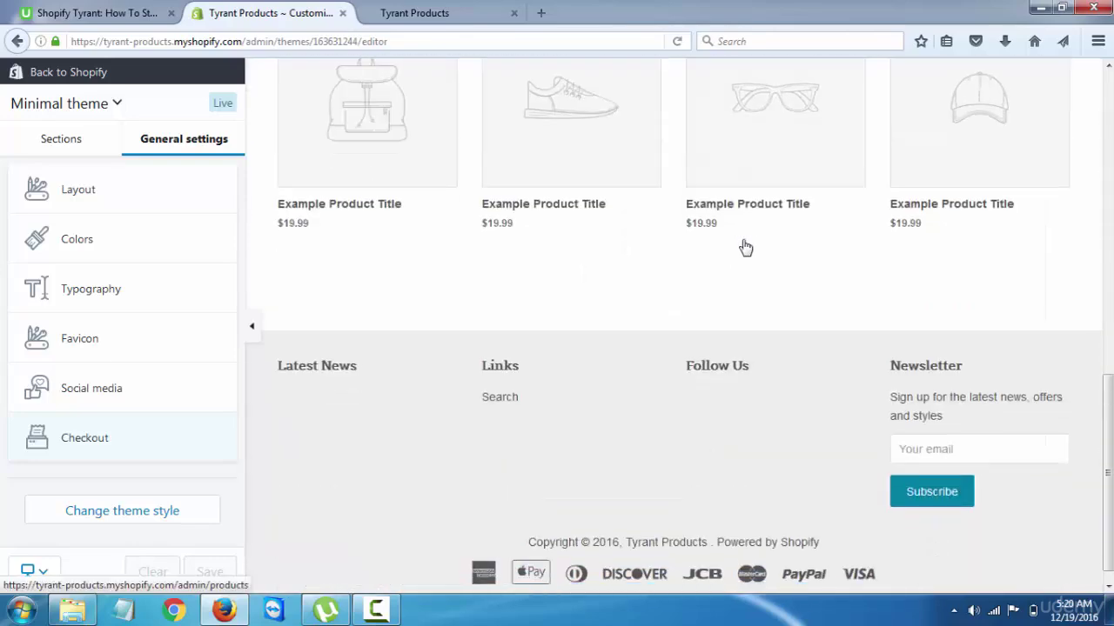
scroll(748, 246, up, 10)
scroll(752, 243, up, 1)
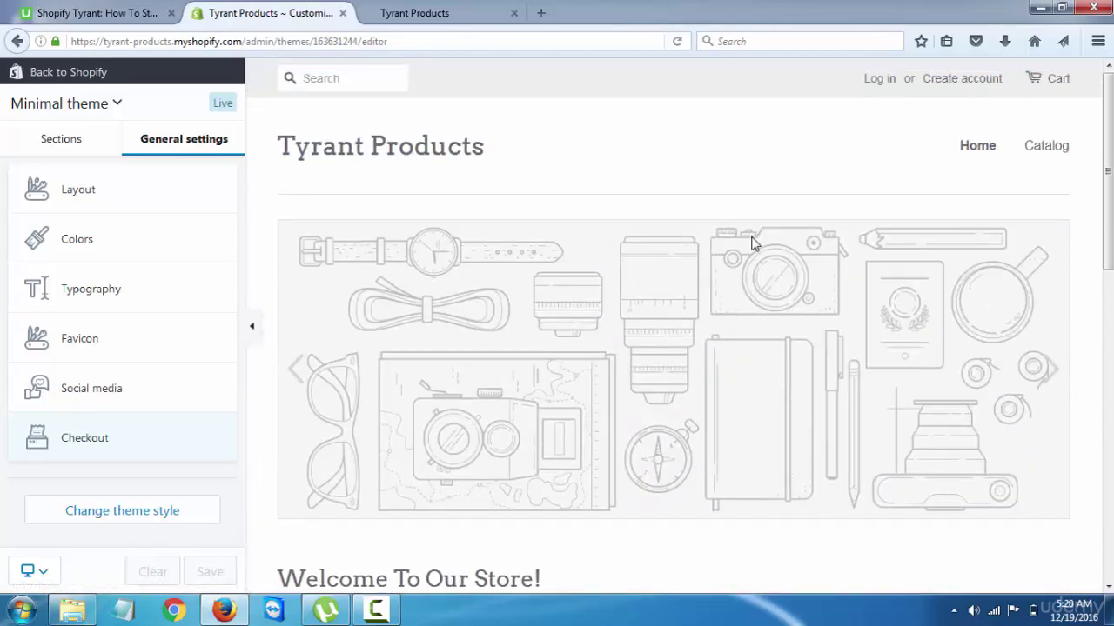